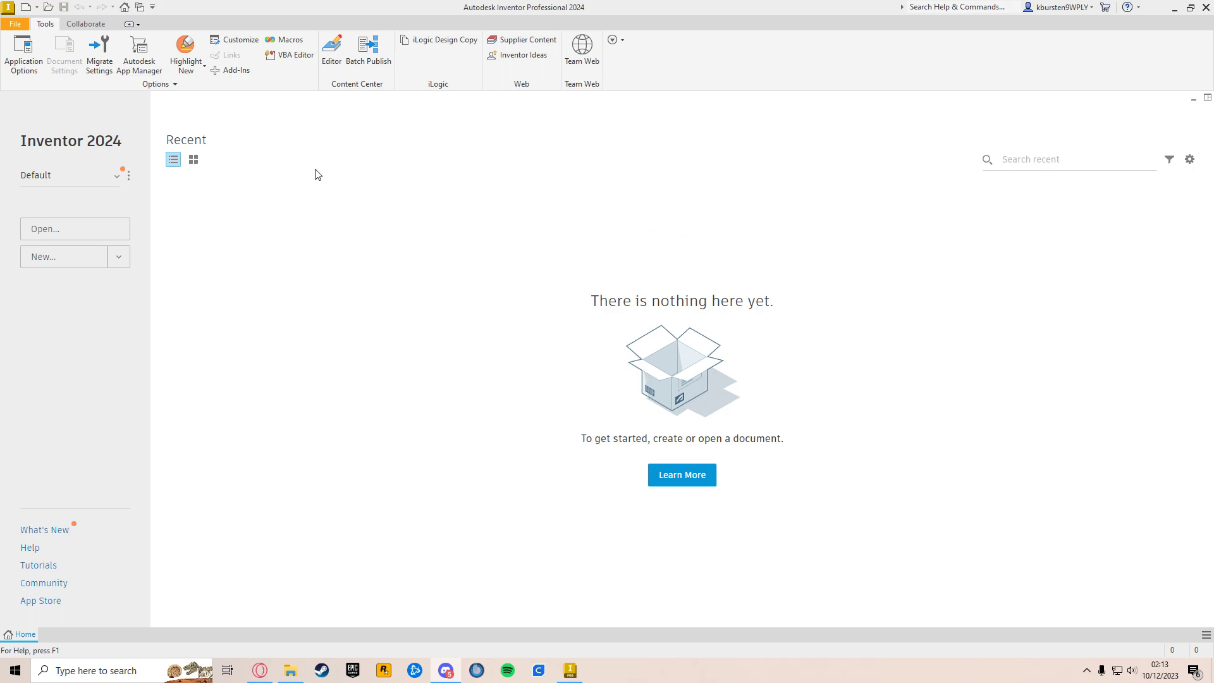
# Step: Create a new part and start a 2D sketch on the XY plane
pyautogui.click(14, 26)
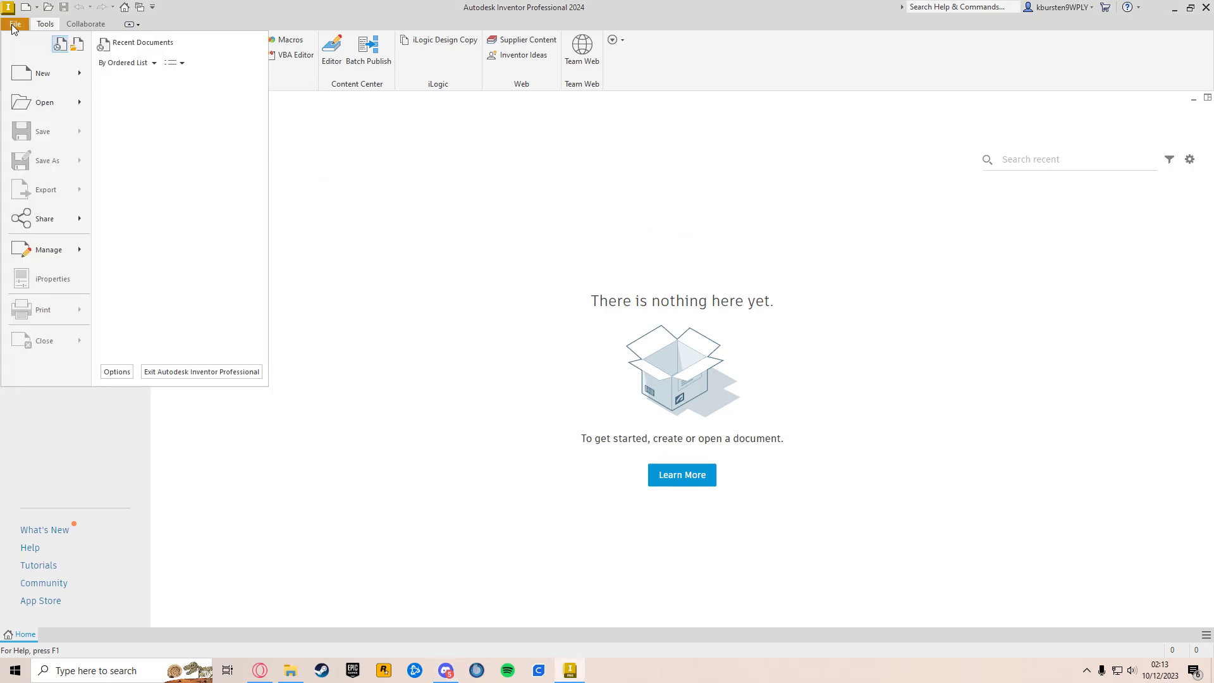
pyautogui.moveTo(42, 73)
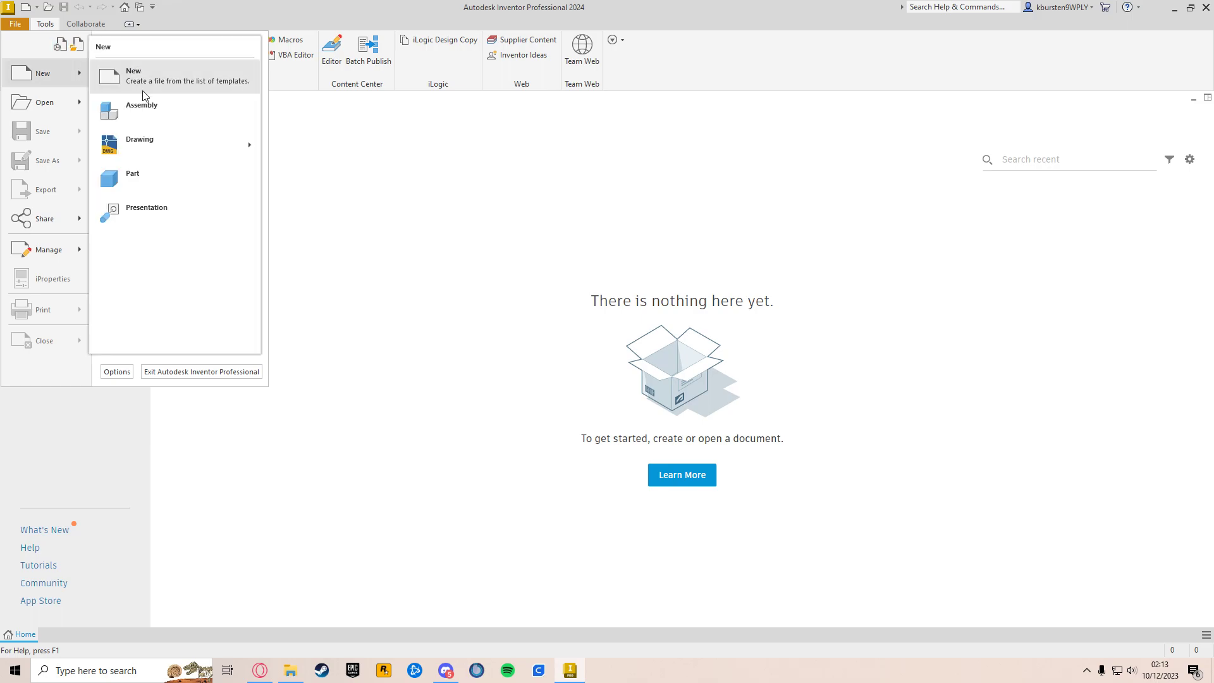
pyautogui.click(169, 180)
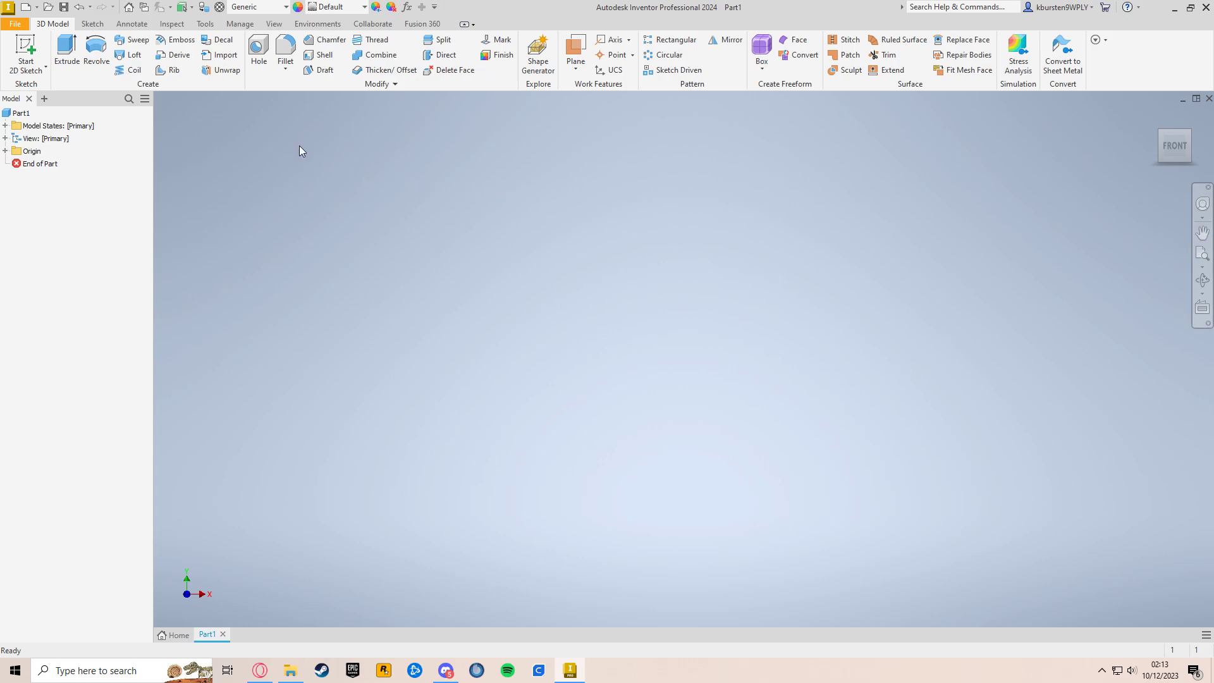
pyautogui.click(27, 49)
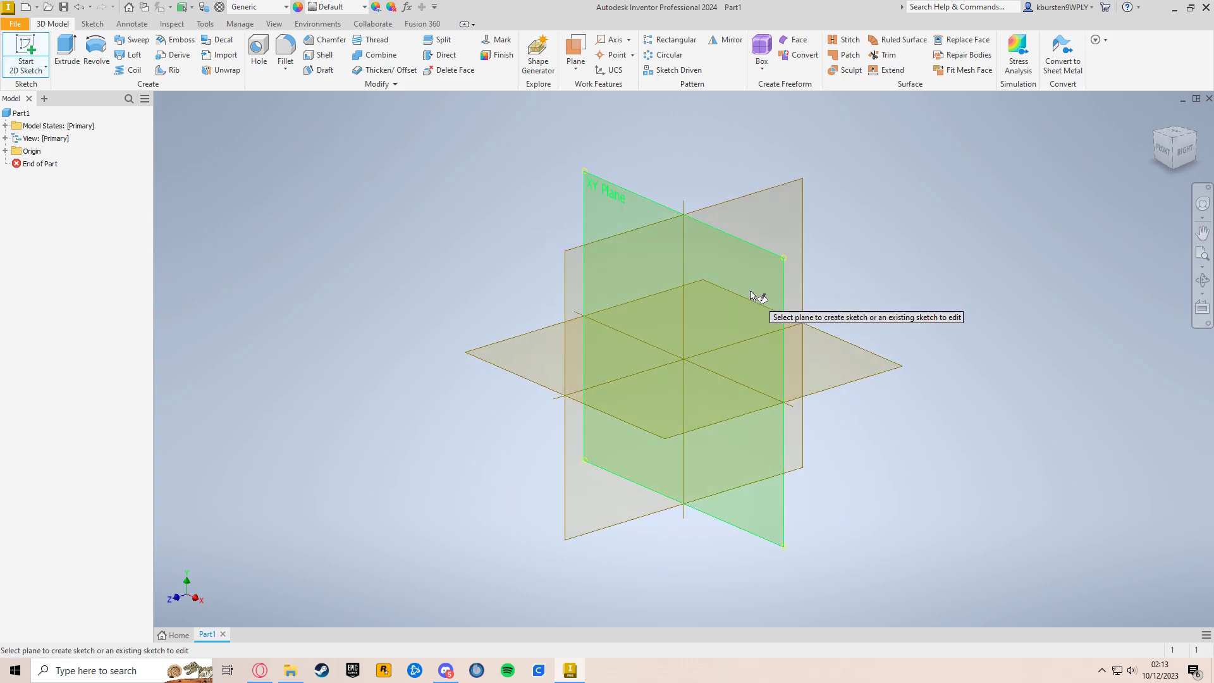
pyautogui.click(752, 294)
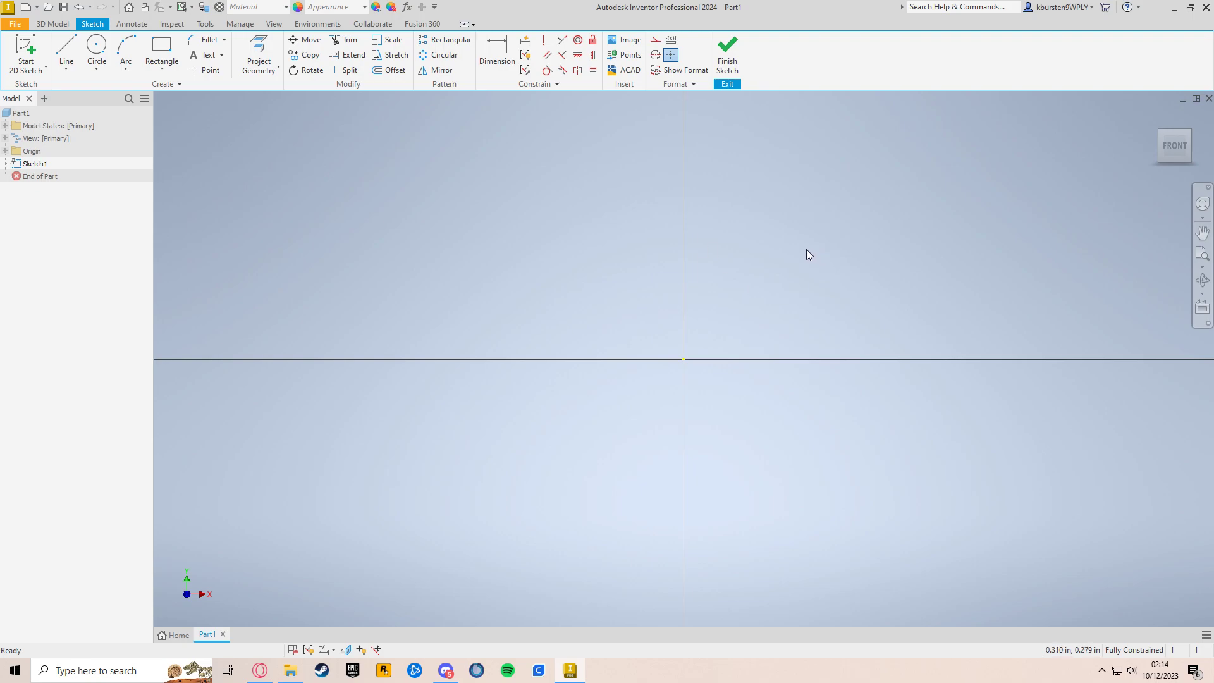
# Step: Sketch a closed thin L-shaped profile from the origin, with a horizontal base about 0.68 in long and a wall leaning outward
pyautogui.click(65, 48)
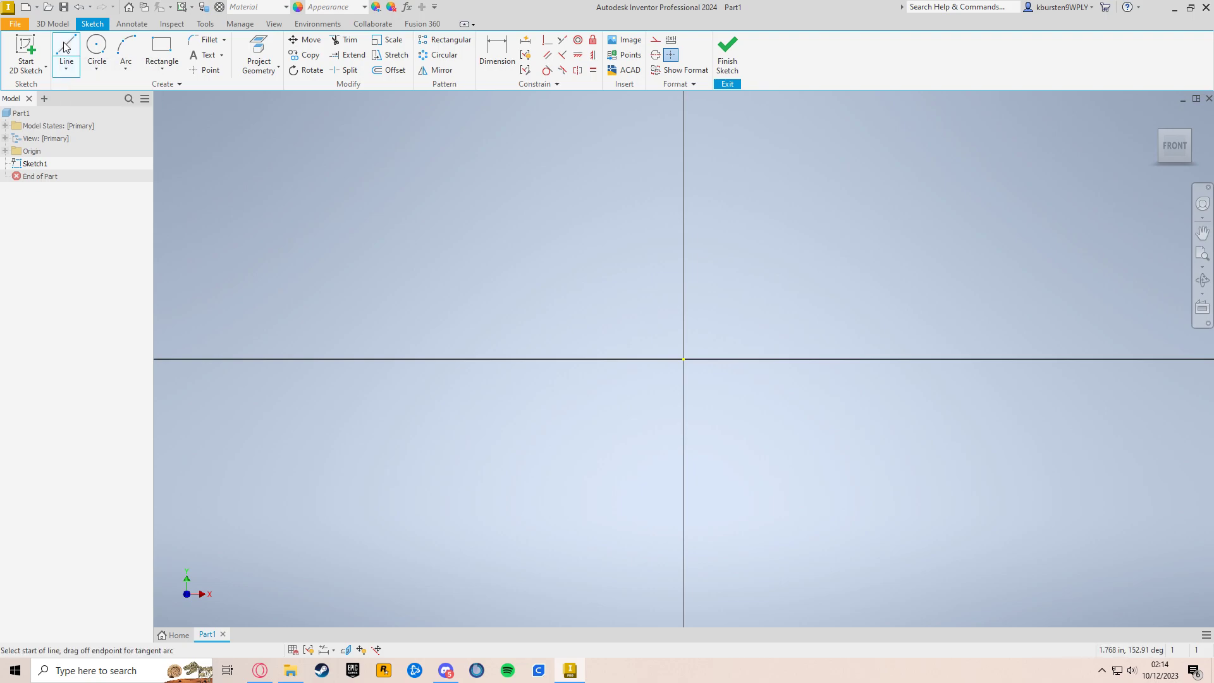
pyautogui.moveTo(822, 259)
pyautogui.mouseDown(button='middle')
pyautogui.moveTo(786, 325)
pyautogui.moveTo(652, 401)
pyautogui.mouseUp(button='middle')
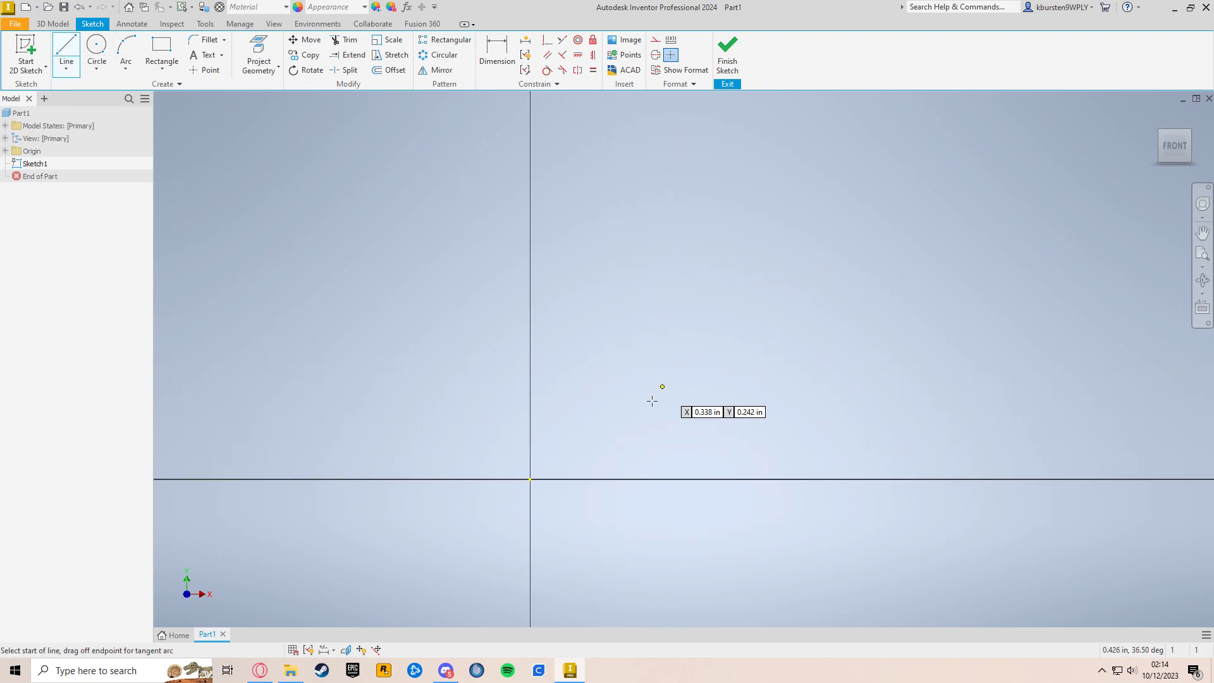
pyautogui.click(530, 479)
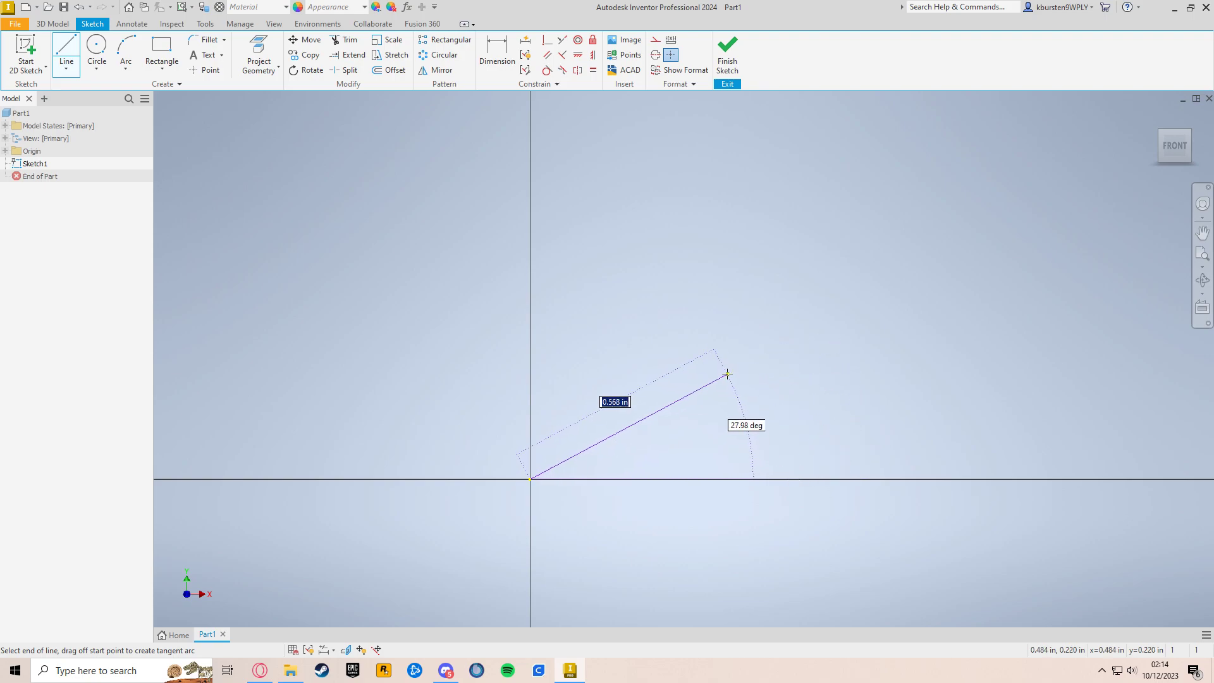
pyautogui.click(800, 479)
pyautogui.moveTo(894, 273); pyautogui.dragTo(862, 343, button='middle')
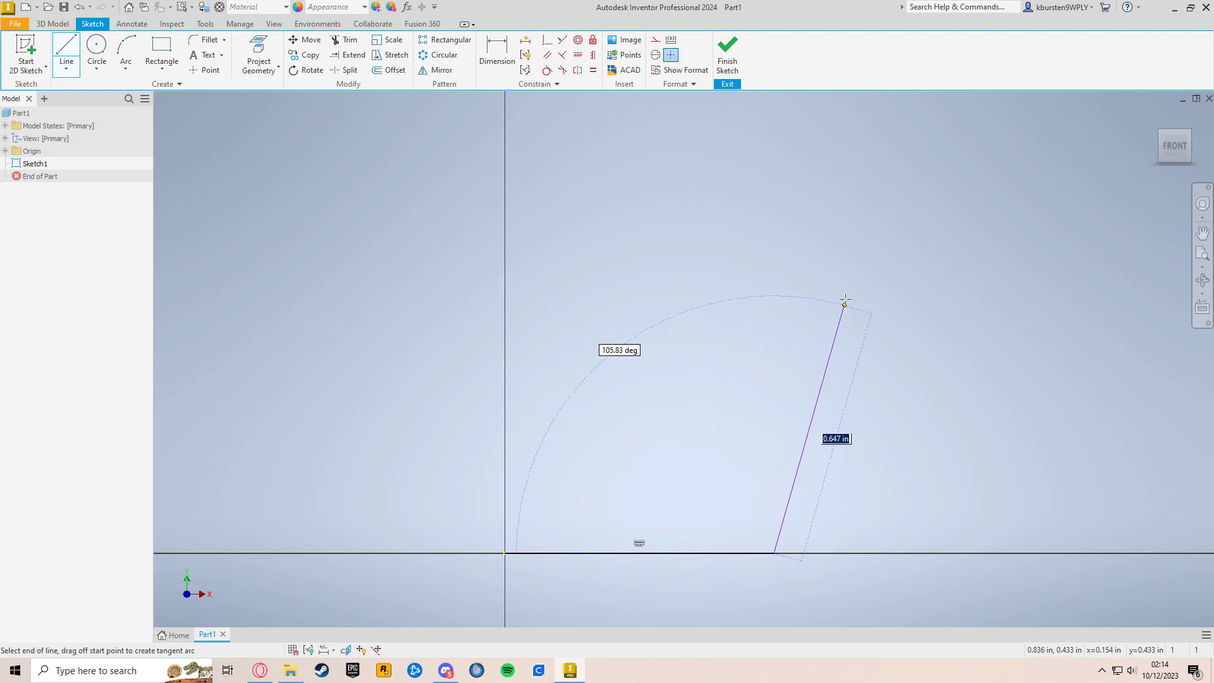
pyautogui.click(829, 210)
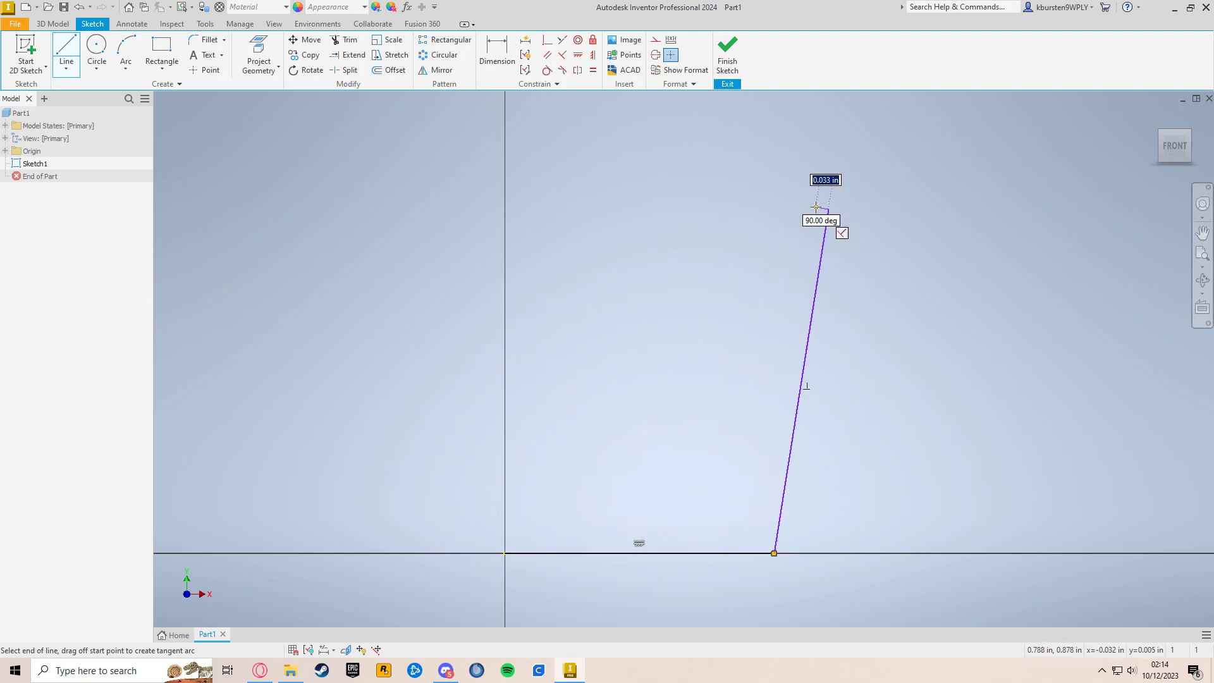
pyautogui.click(764, 537)
pyautogui.click(505, 537)
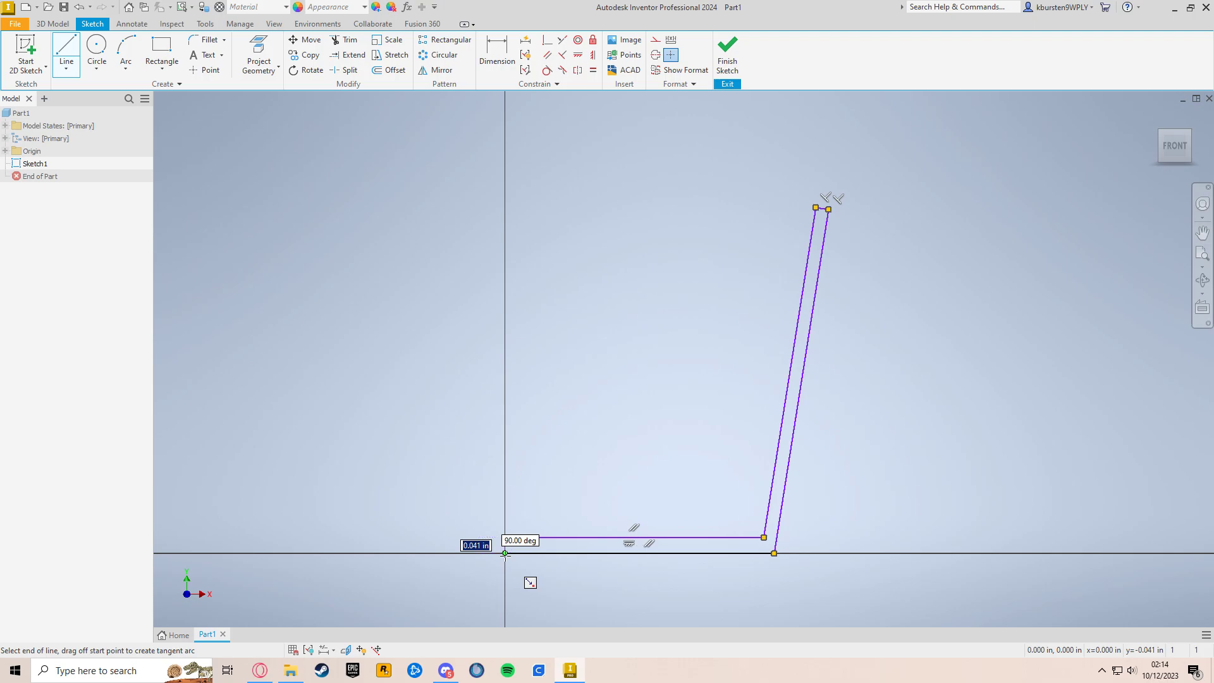
pyautogui.click(505, 553)
pyautogui.moveTo(865, 452); pyautogui.dragTo(808, 437, button='middle')
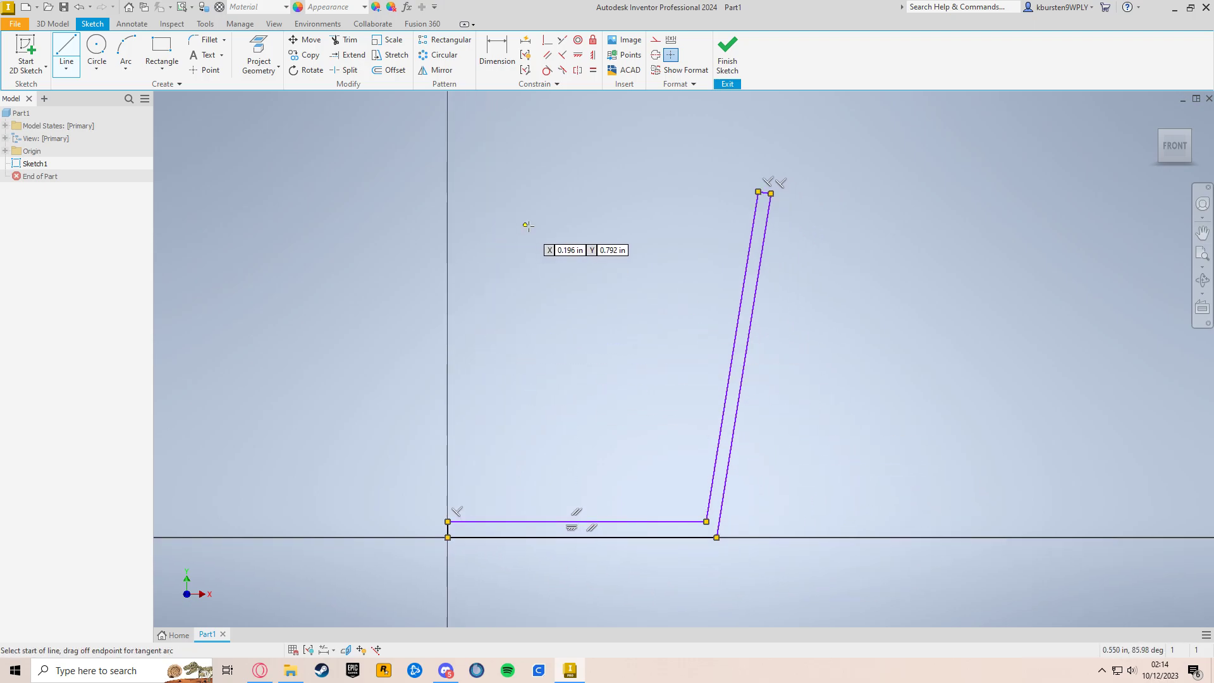
# Step: Dimension the thickness of the profile's horizontal base and set it to 0.1 in
pyautogui.click(497, 54)
pyautogui.click(619, 523)
pyautogui.click(622, 538)
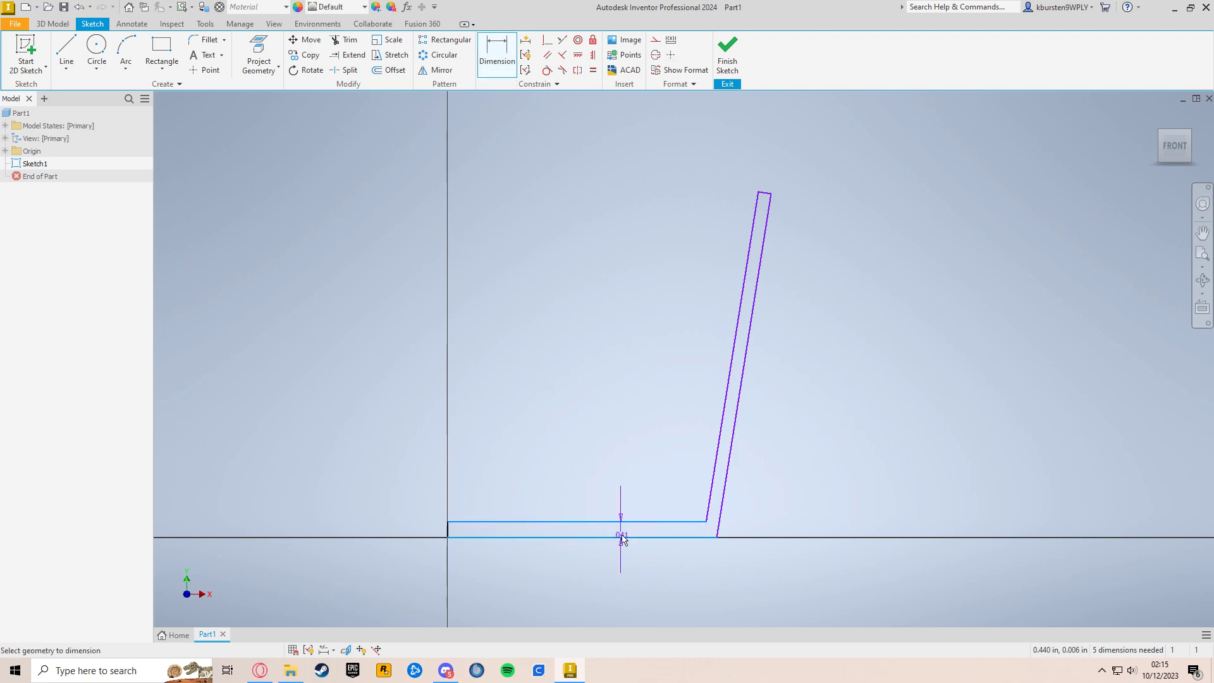
pyautogui.click(584, 492)
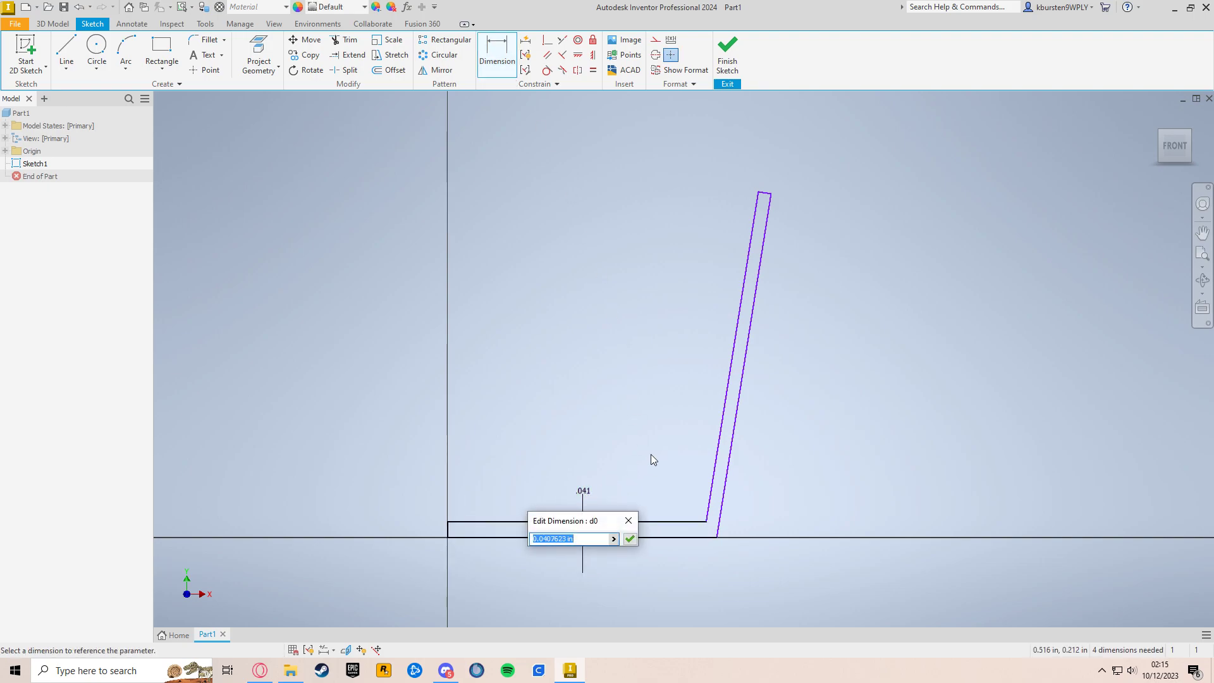
pyautogui.write('.0')
pyautogui.press('Return')
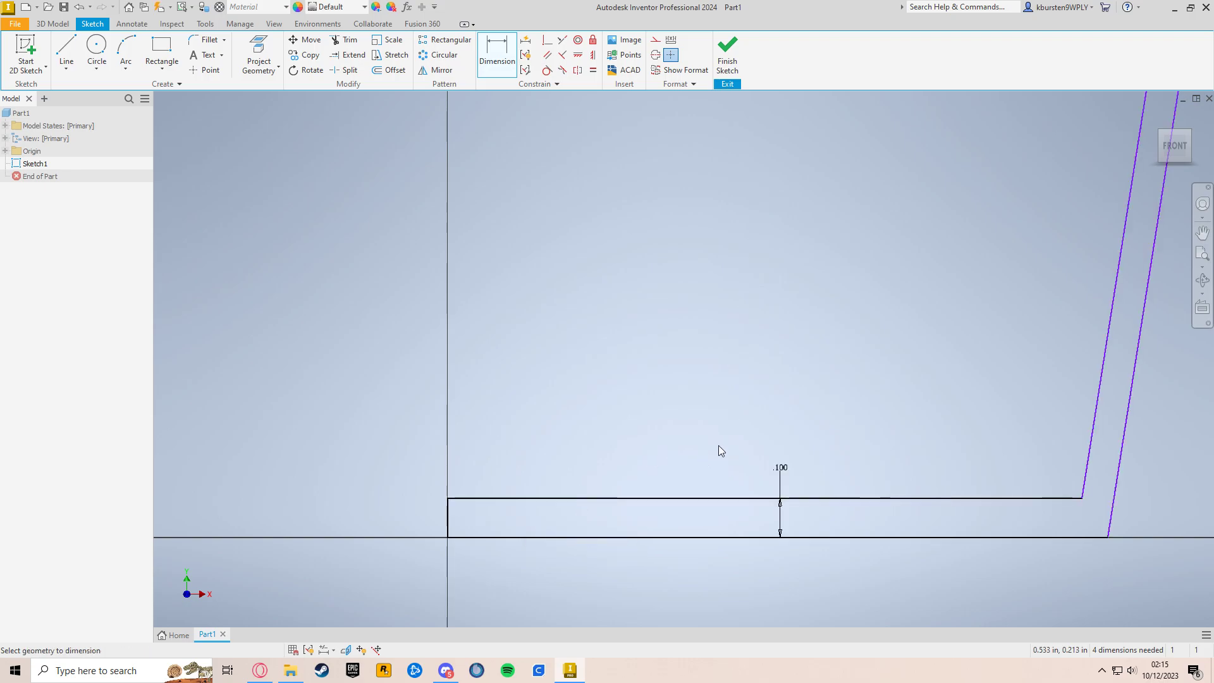
# Step: Dimension the distance between the two slanted wall lines and set it to 0.1 in
pyautogui.click(768, 468)
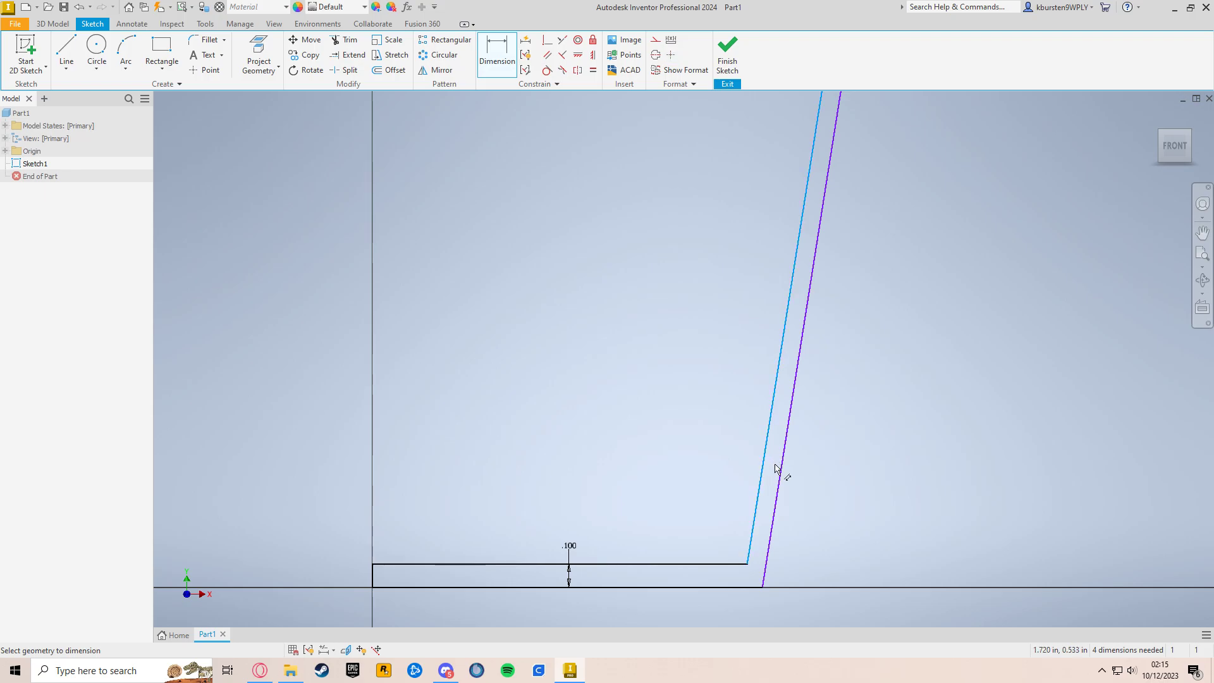
pyautogui.click(783, 471)
pyautogui.click(737, 444)
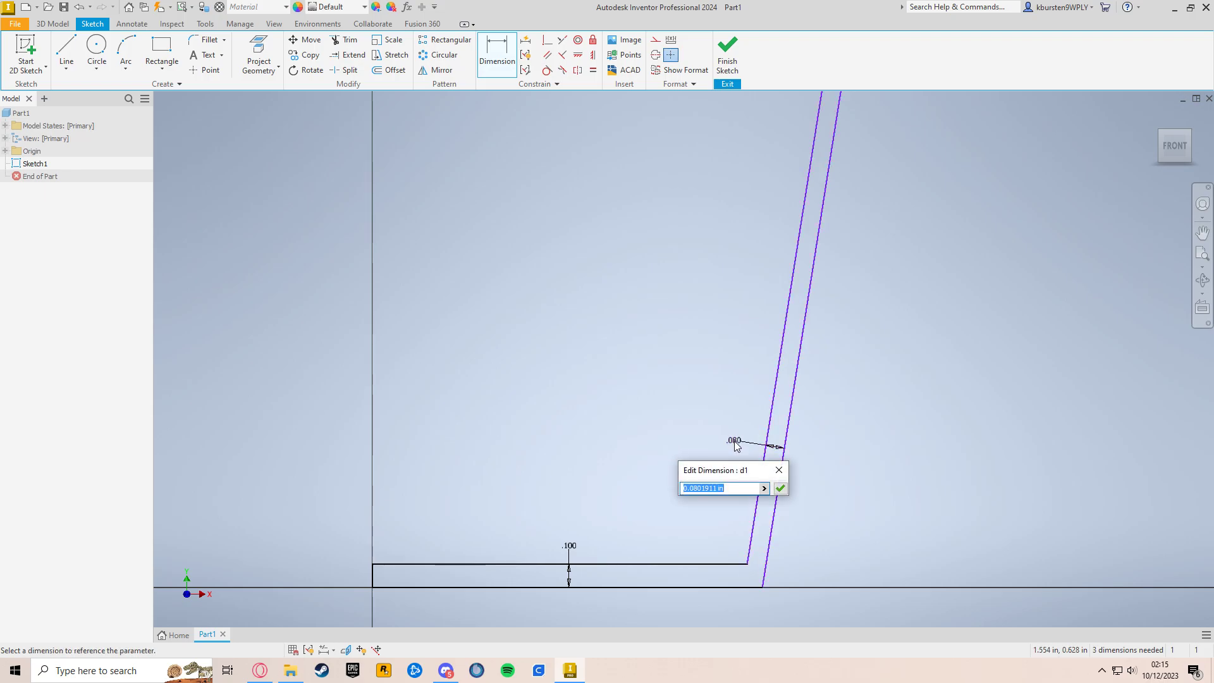
pyautogui.write('.1')
pyautogui.press('Return')
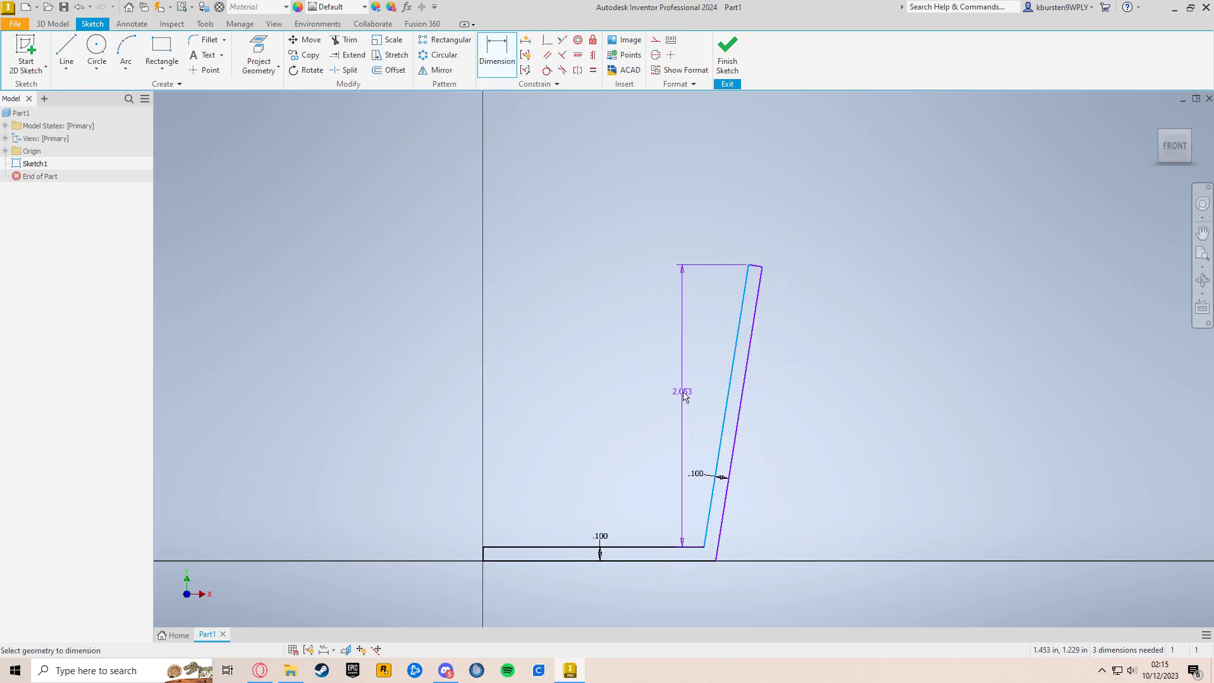
# Step: Dimension the vertical height of the inner slanted wall line and set it to 4 in
pyautogui.click(688, 382)
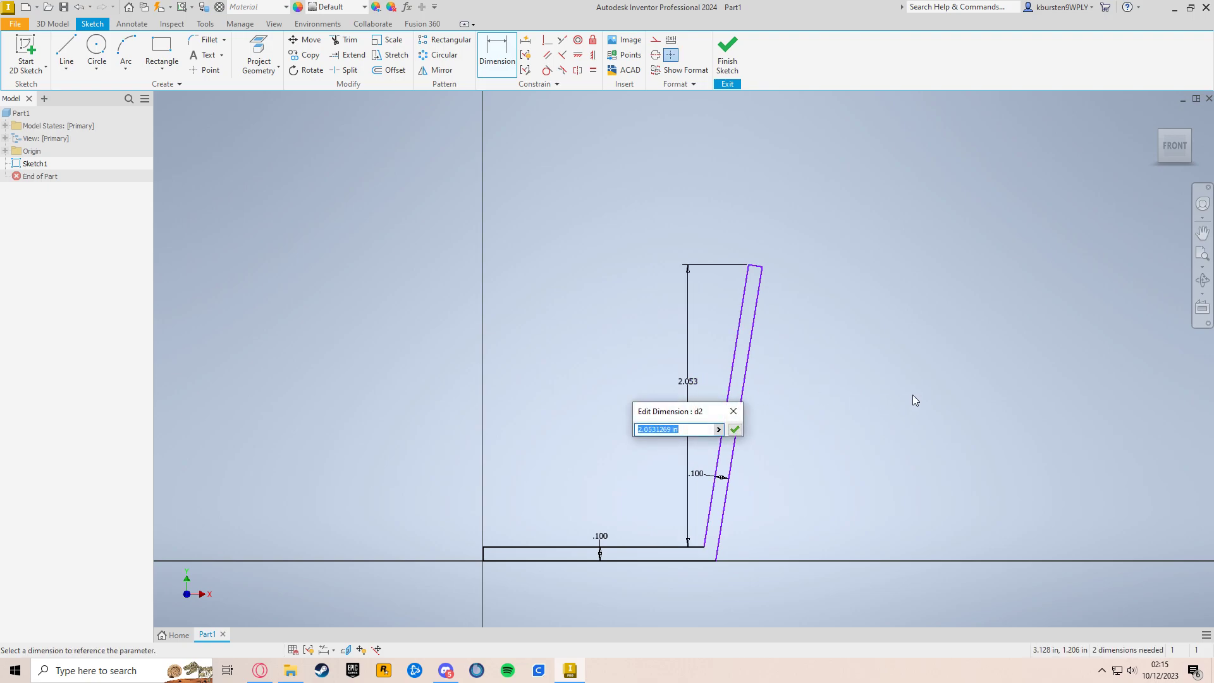
pyautogui.write('4')
pyautogui.press('Return')
# Step: Dimension the angle between the inner slanted wall line and the upper base line and set it to 100 degrees
pyautogui.moveTo(846, 427); pyautogui.dragTo(823, 438, button='middle')
pyautogui.scroll(3, 800, 429)
pyautogui.scroll(3, 775, 467)
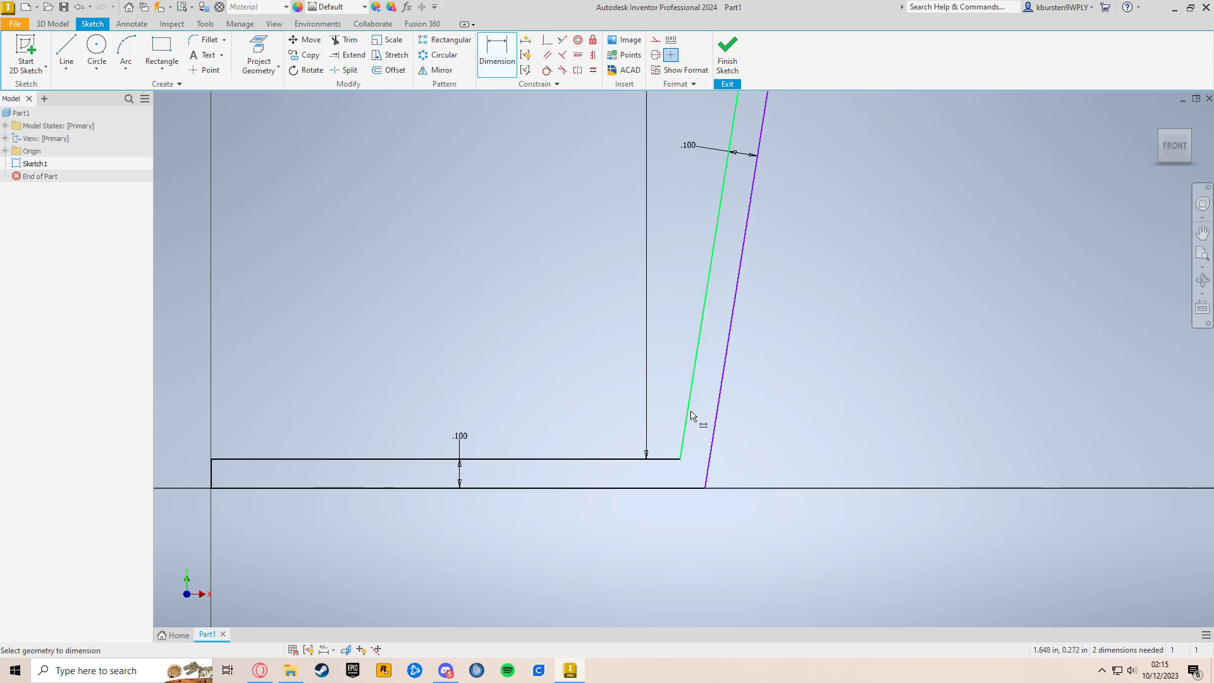
pyautogui.click(688, 403)
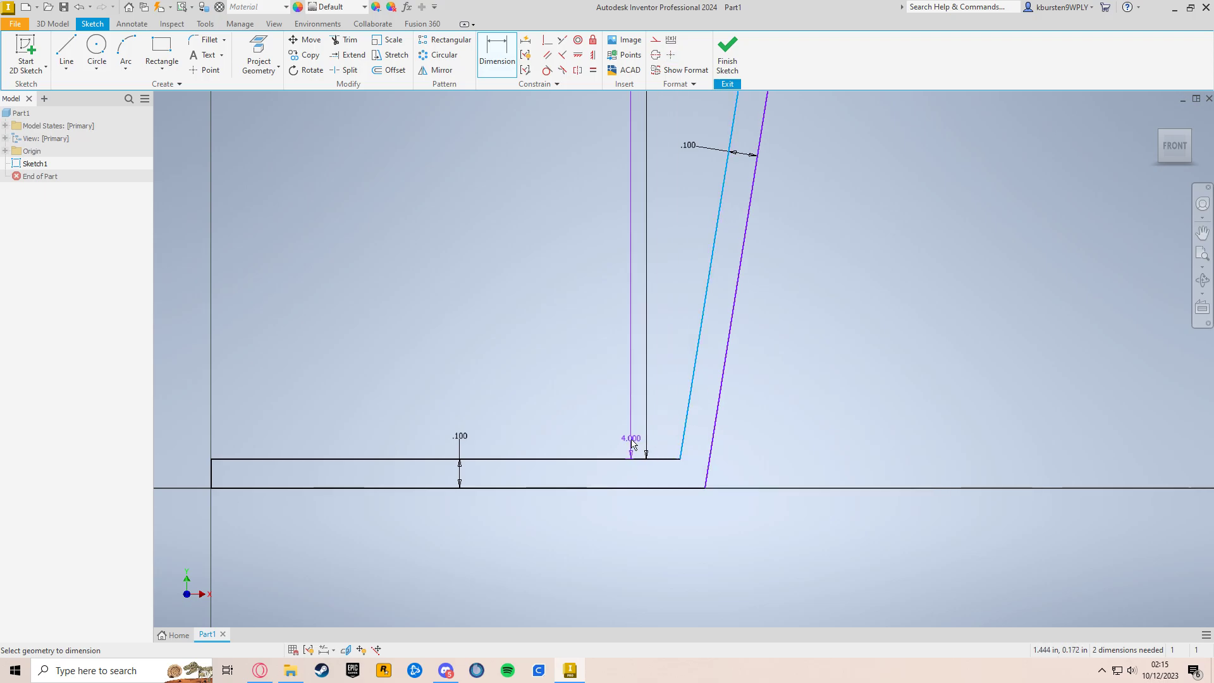
pyautogui.click(629, 460)
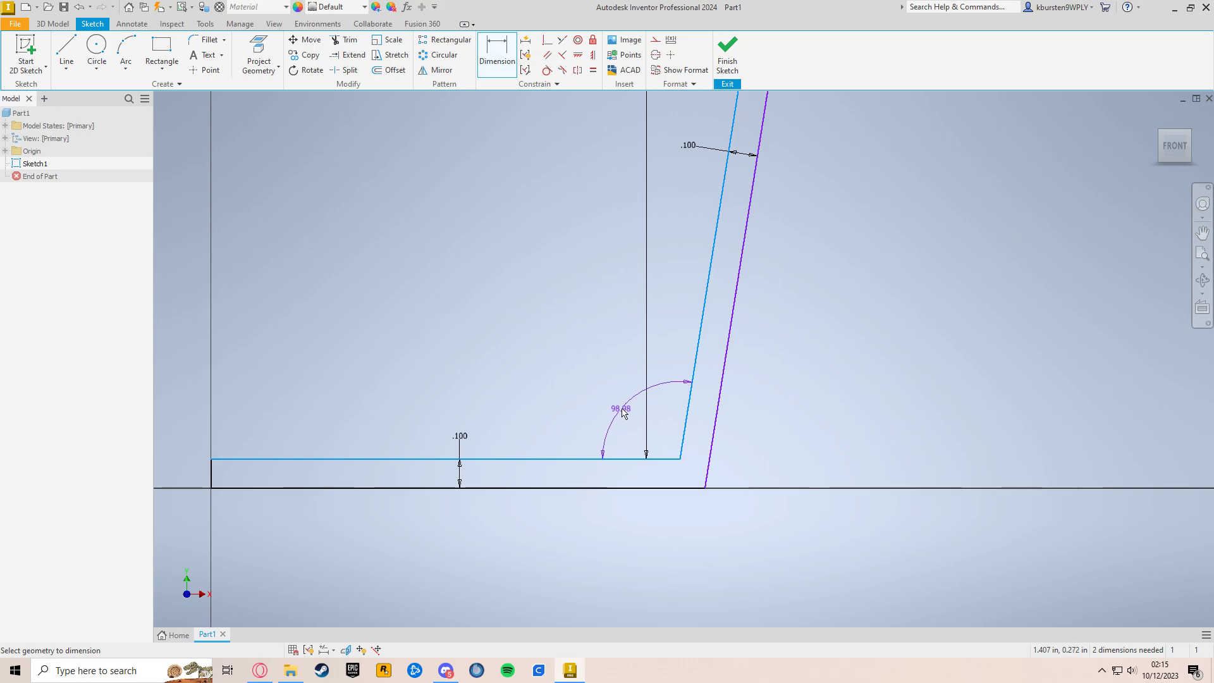
pyautogui.click(623, 411)
pyautogui.write('100')
pyautogui.press('Return')
# Step: Dimension the length of the upper base line and set it to 1 in
pyautogui.scroll(-3, 867, 350)
pyautogui.moveTo(867, 350); pyautogui.dragTo(790, 455, button='middle')
pyautogui.scroll(-3, 790, 455)
pyautogui.moveTo(824, 346); pyautogui.dragTo(774, 463, button='middle')
pyautogui.moveTo(806, 379); pyautogui.dragTo(799, 301, button='middle')
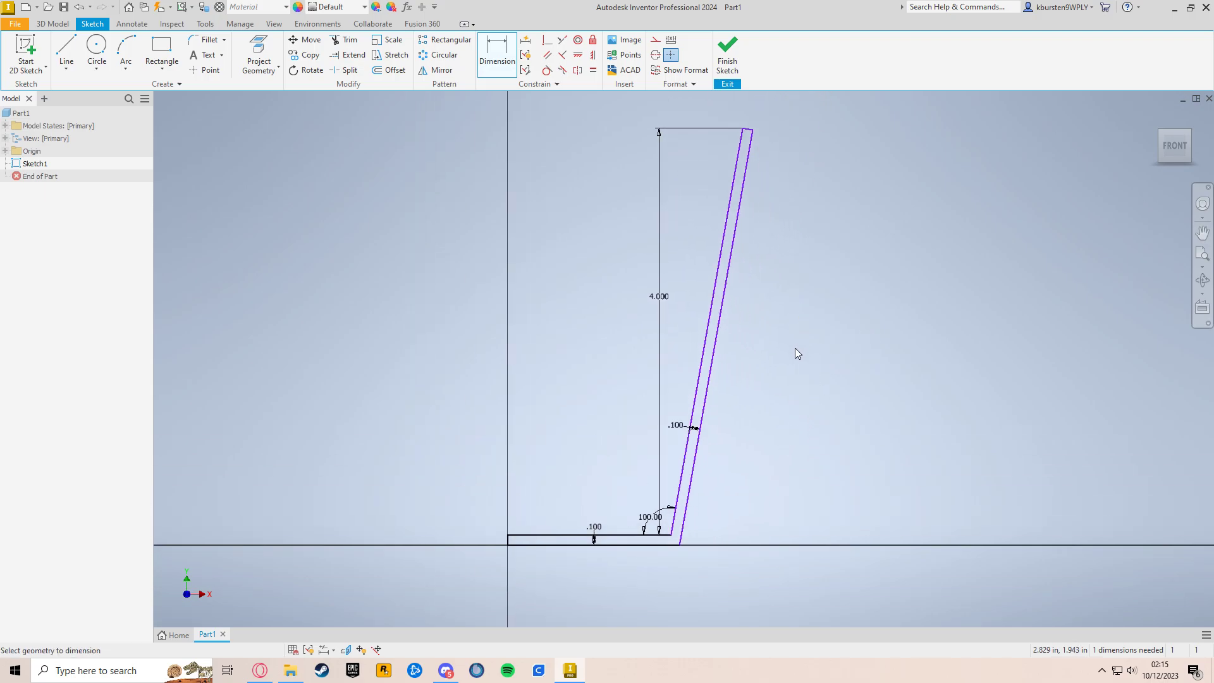
pyautogui.moveTo(806, 406)
pyautogui.mouseDown(button='middle')
pyautogui.moveTo(833, 455)
pyautogui.moveTo(785, 380)
pyautogui.mouseUp(button='middle')
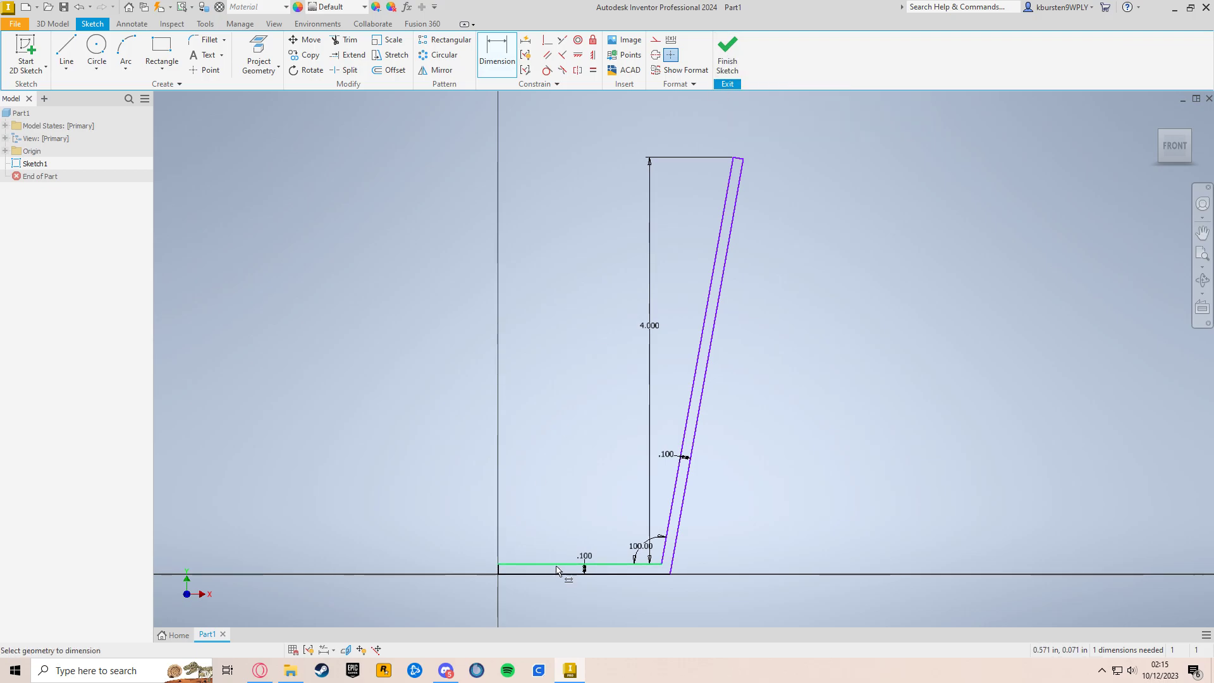
pyautogui.scroll(2, 560, 571)
pyautogui.click(563, 568)
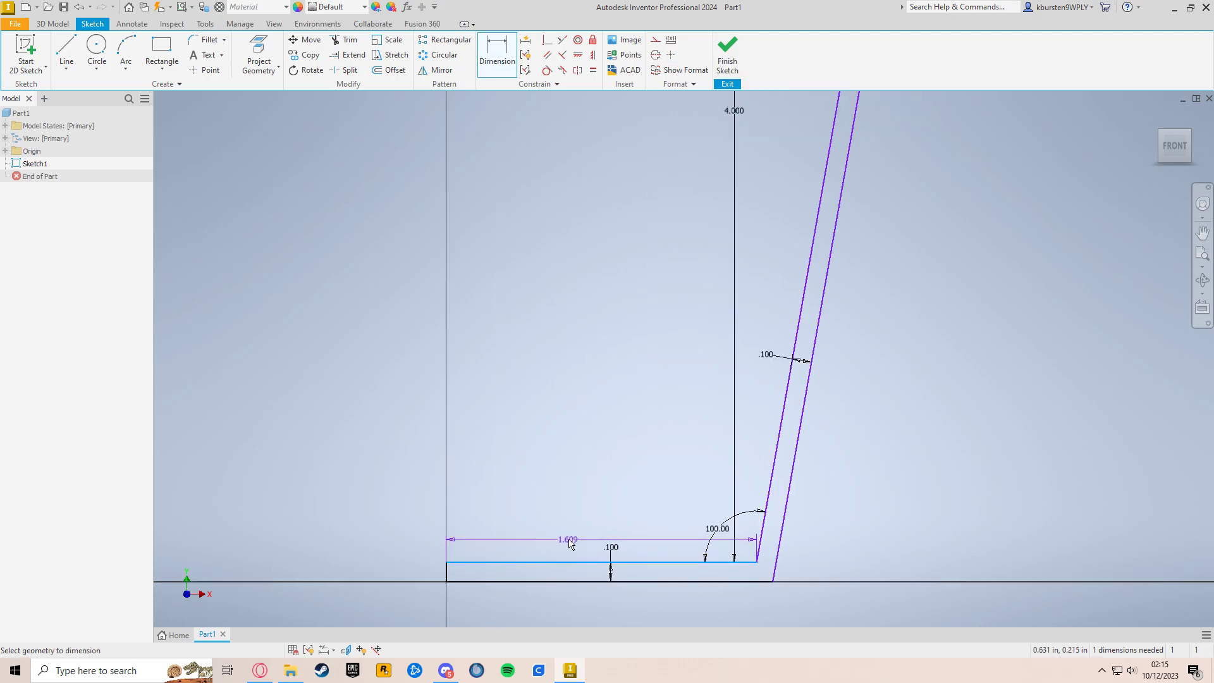
pyautogui.click(570, 539)
pyautogui.write('1')
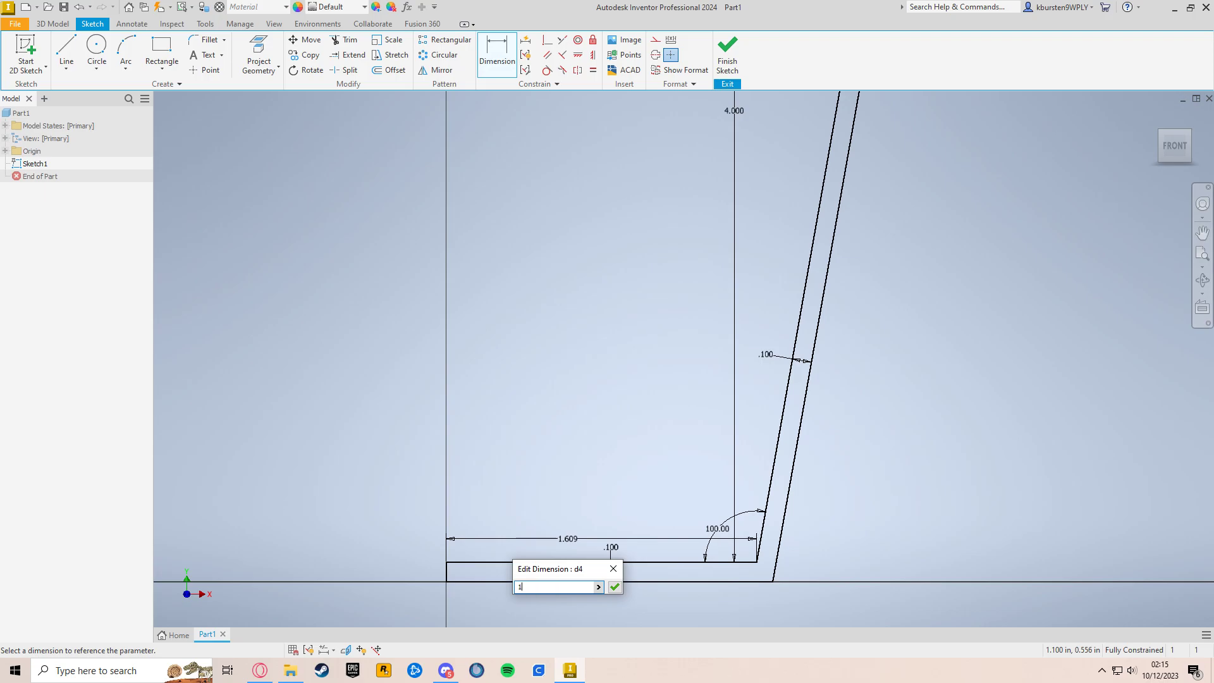
pyautogui.press('Return')
# Step: Finish the sketch of the L-shaped profile
pyautogui.scroll(-3, 660, 478)
pyautogui.scroll(4, 724, 471)
pyautogui.scroll(-4, 727, 468)
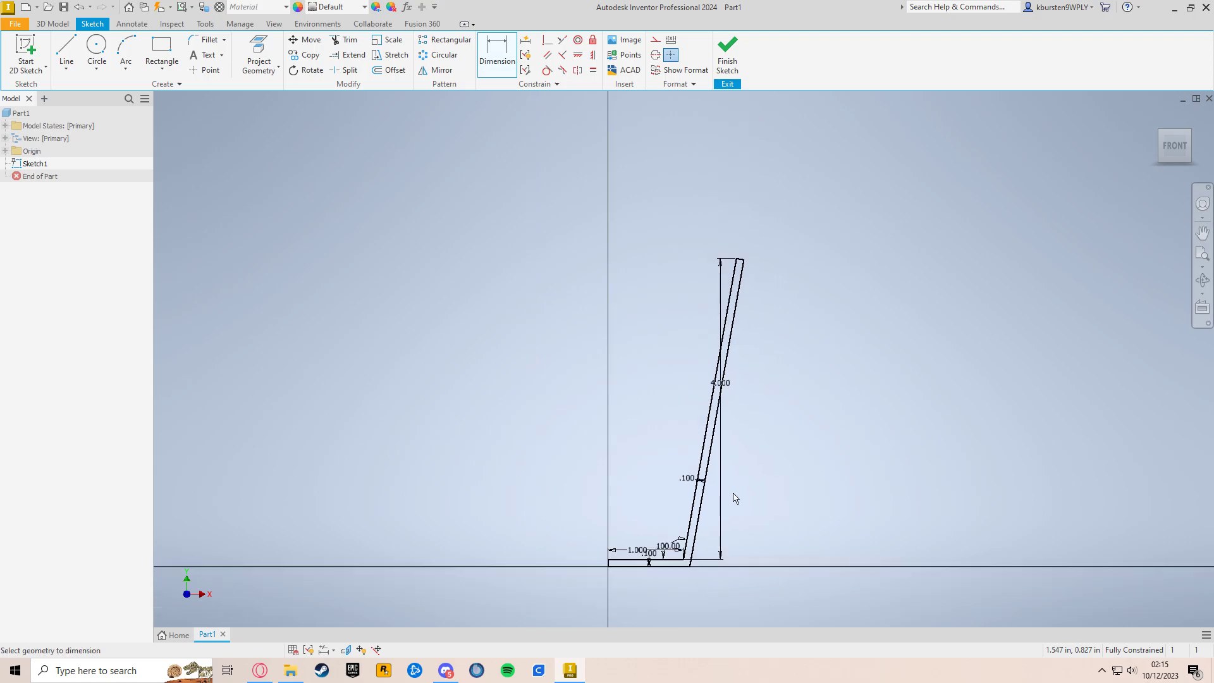
pyautogui.scroll(4, 772, 430)
pyautogui.scroll(-2, 758, 438)
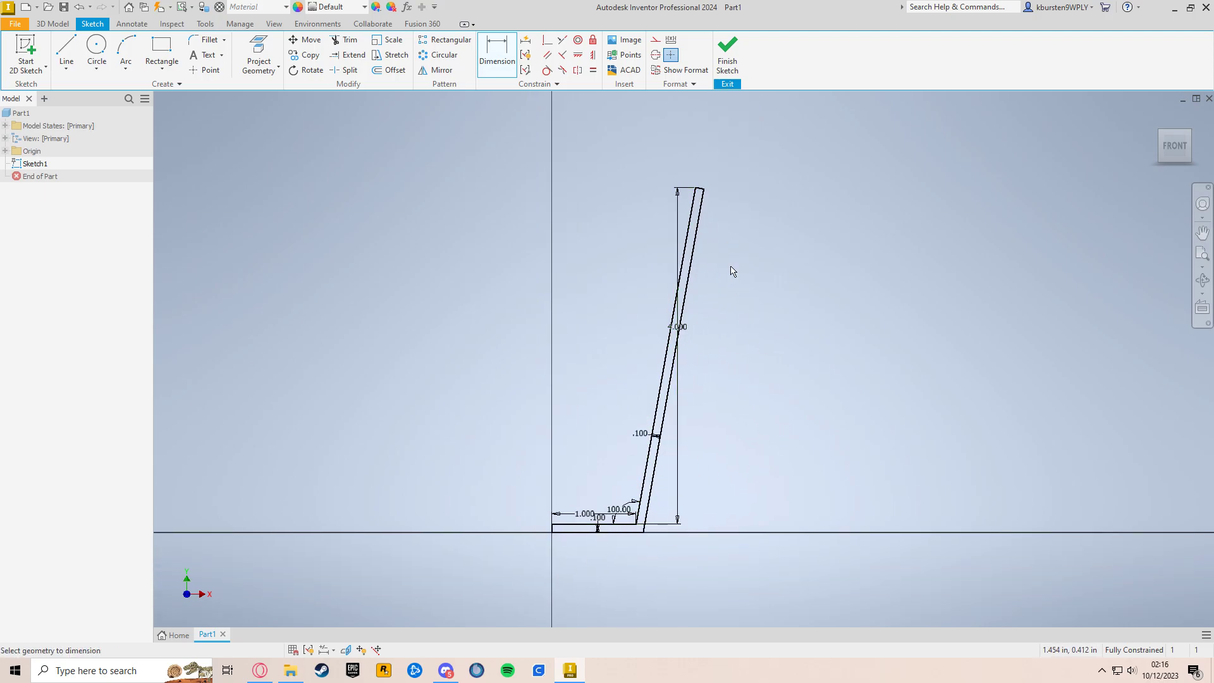
pyautogui.click(728, 51)
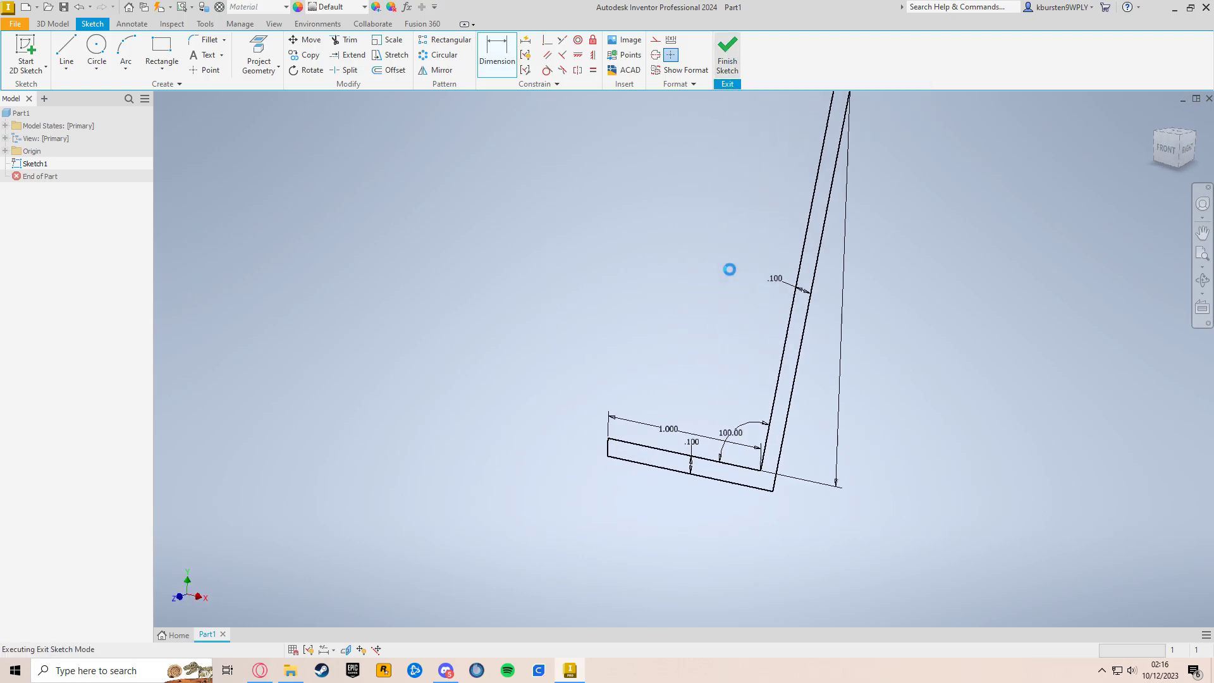
# Step: Revolve the L-shaped profile a full 360 degrees about the short vertical edge at the free end of its base
pyautogui.click(1159, 123)
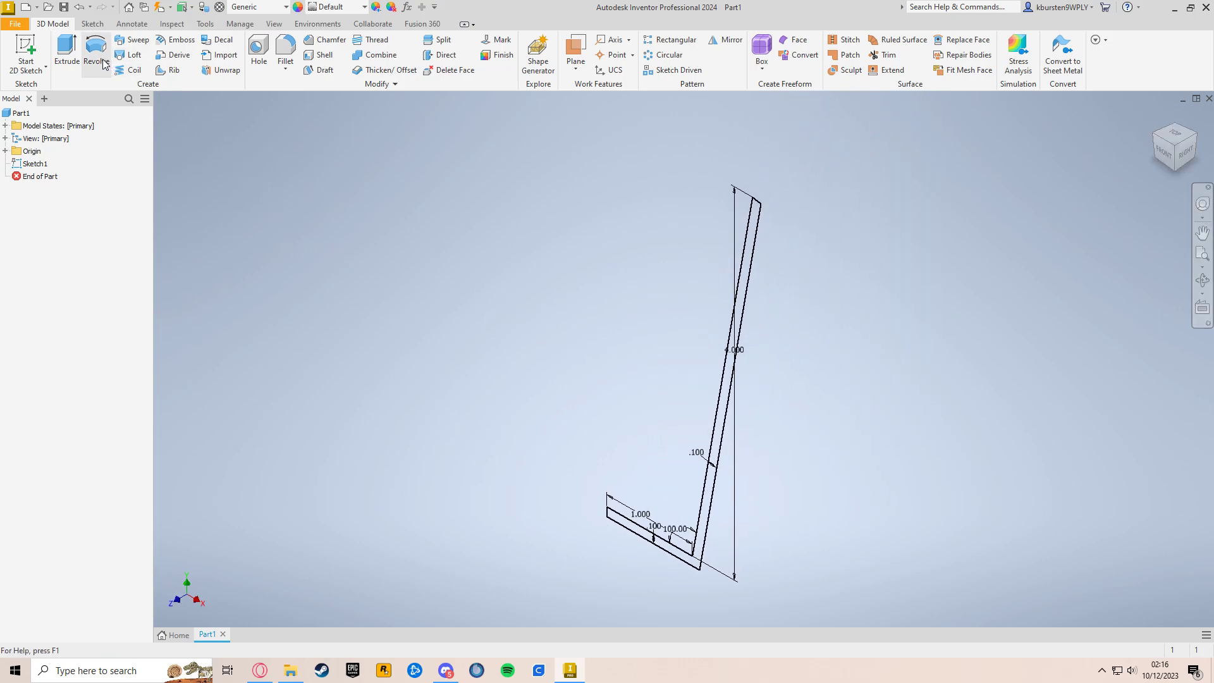
pyautogui.press('r')
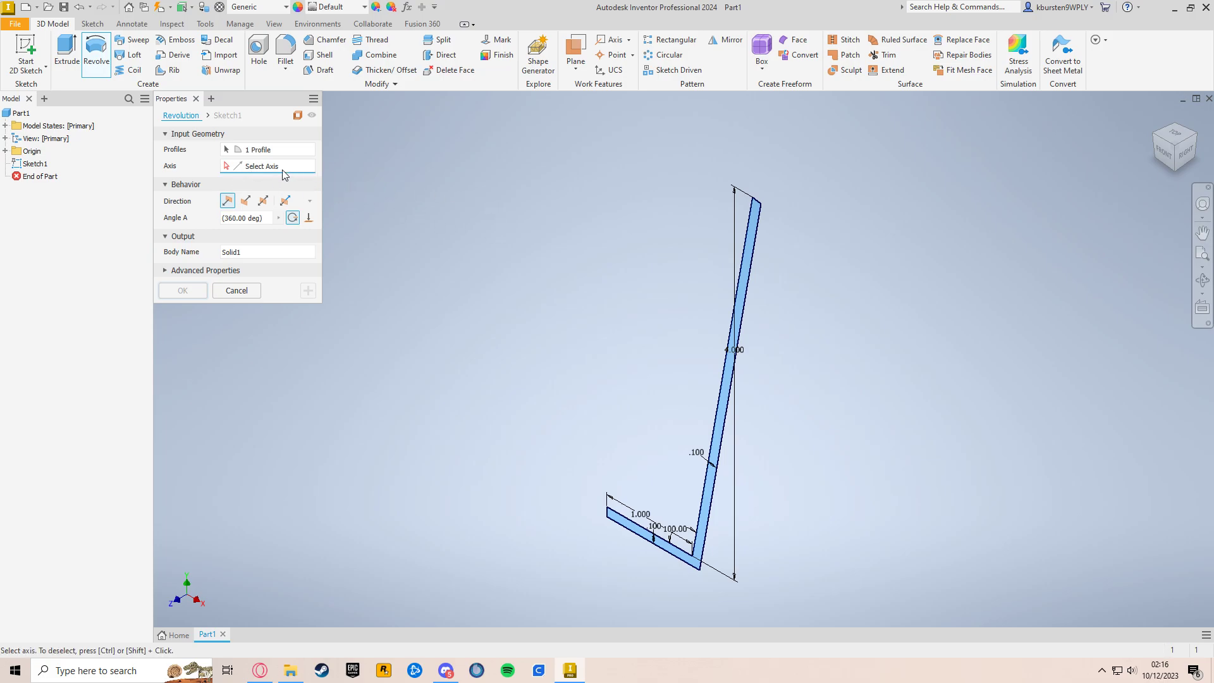
pyautogui.moveTo(541, 389)
pyautogui.mouseDown(button='middle')
pyautogui.moveTo(494, 255)
pyautogui.moveTo(496, 266)
pyautogui.mouseUp(button='middle')
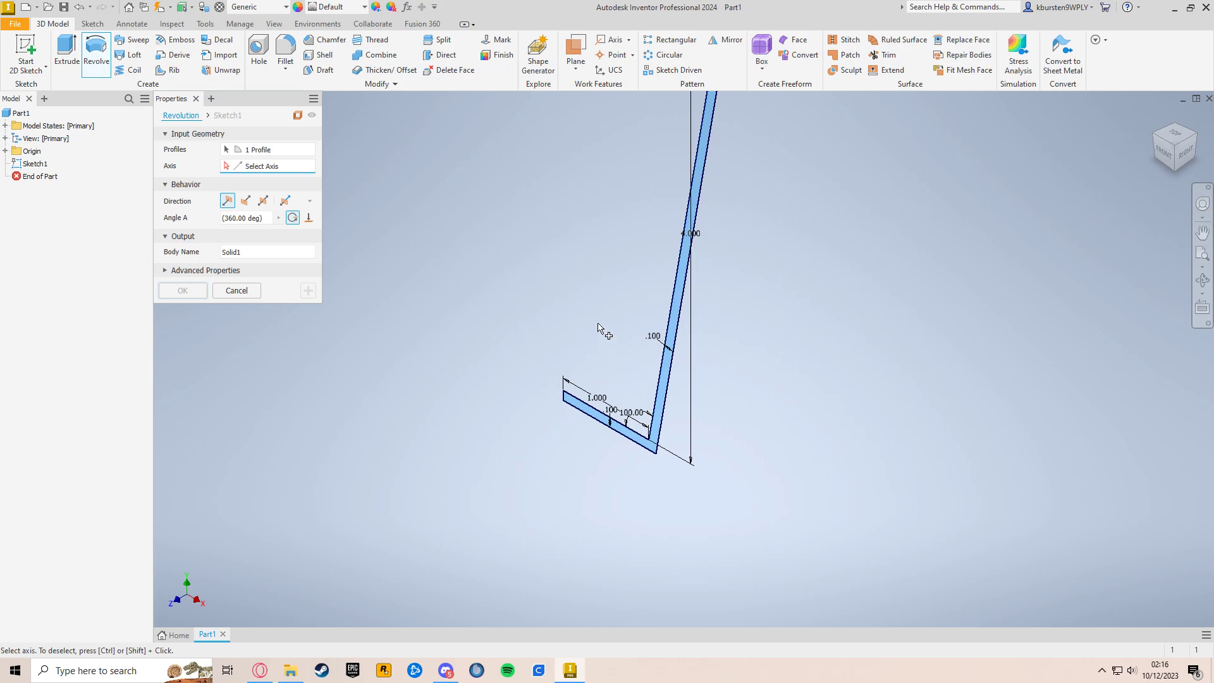
pyautogui.scroll(-6, 601, 329)
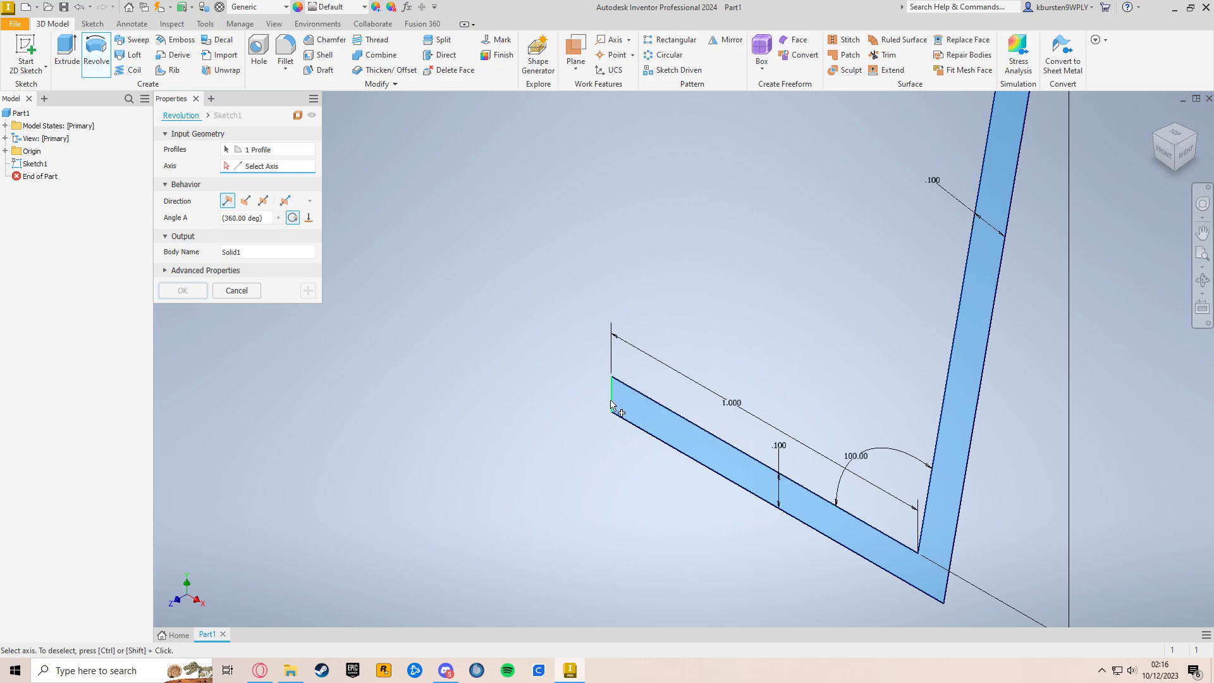
pyautogui.click(613, 398)
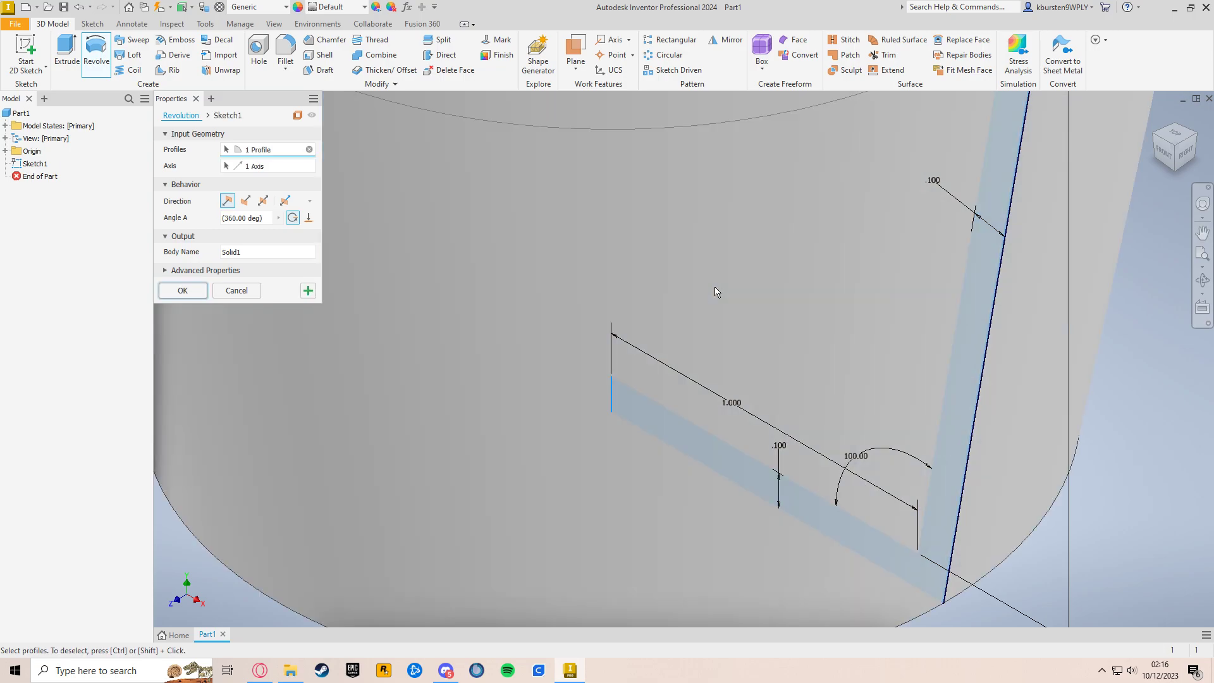
pyautogui.scroll(5, 718, 291)
pyautogui.moveTo(718, 291); pyautogui.dragTo(683, 474, button='middle')
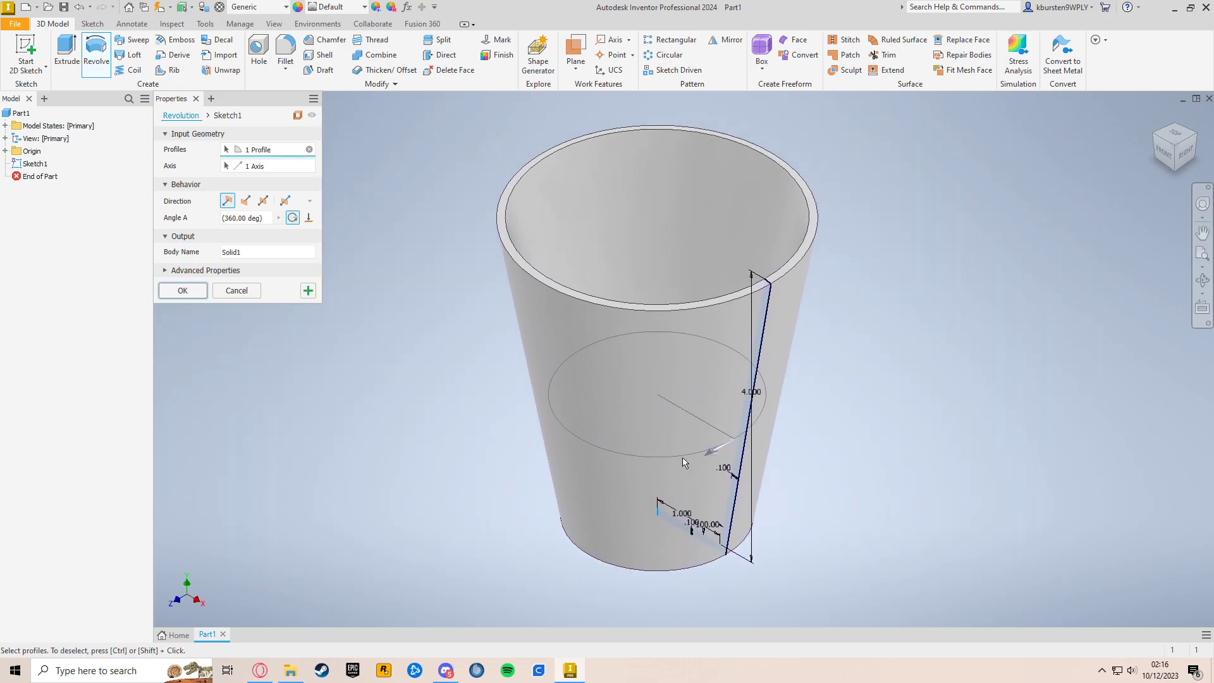
pyautogui.click(182, 290)
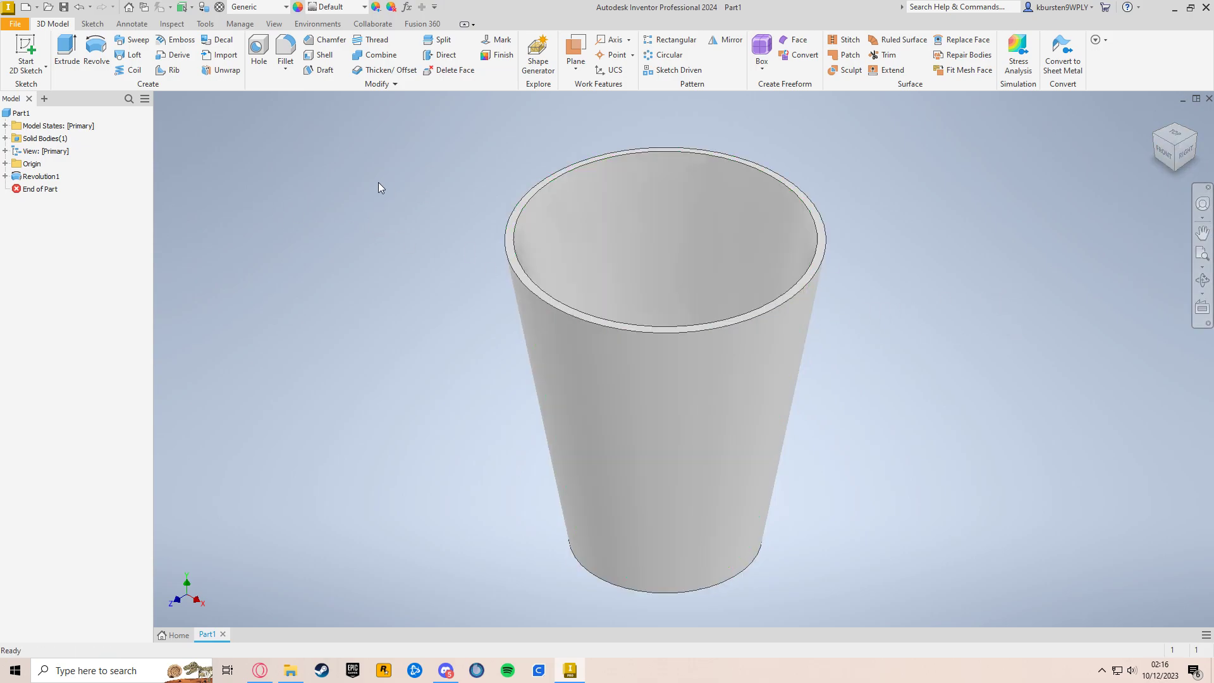
# Step: Start a new sketch on the XY origin plane with room to draw above the cup
pyautogui.click(31, 48)
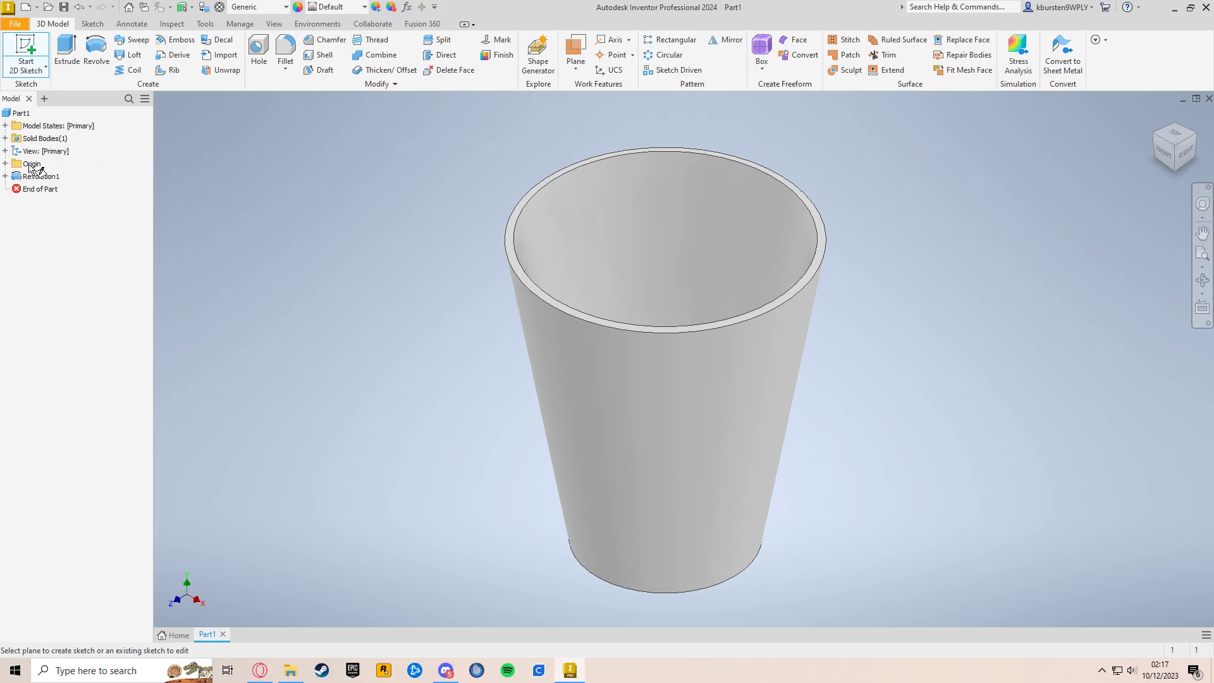
pyautogui.click(5, 164)
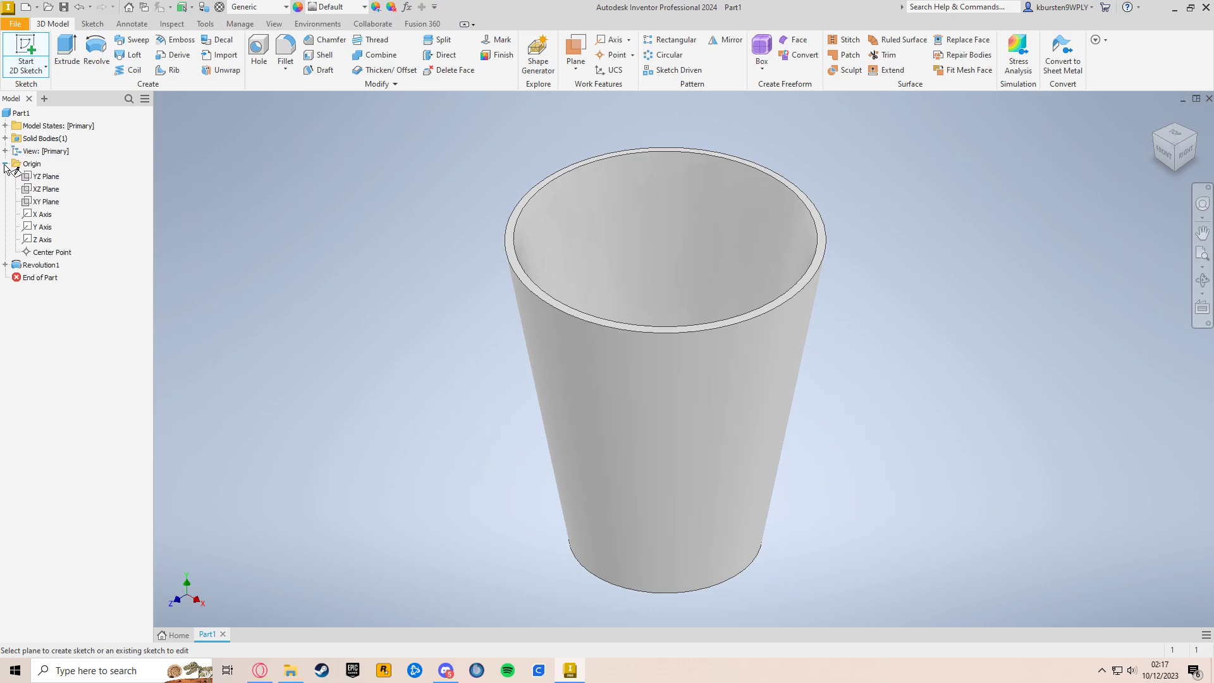
pyautogui.click(46, 202)
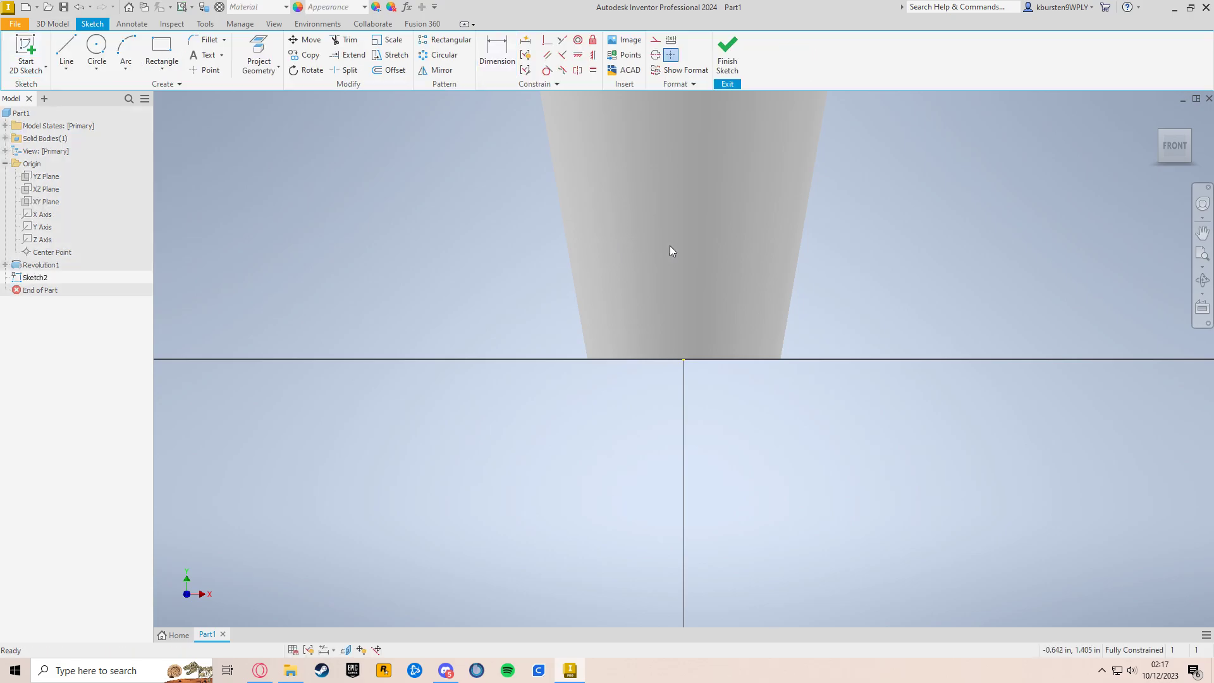
pyautogui.scroll(-3, 753, 520)
pyautogui.moveTo(822, 400)
pyautogui.mouseDown(button='middle')
pyautogui.moveTo(758, 422)
pyautogui.moveTo(768, 442)
pyautogui.moveTo(704, 470)
pyautogui.mouseUp(button='middle')
pyautogui.scroll(-3, 759, 408)
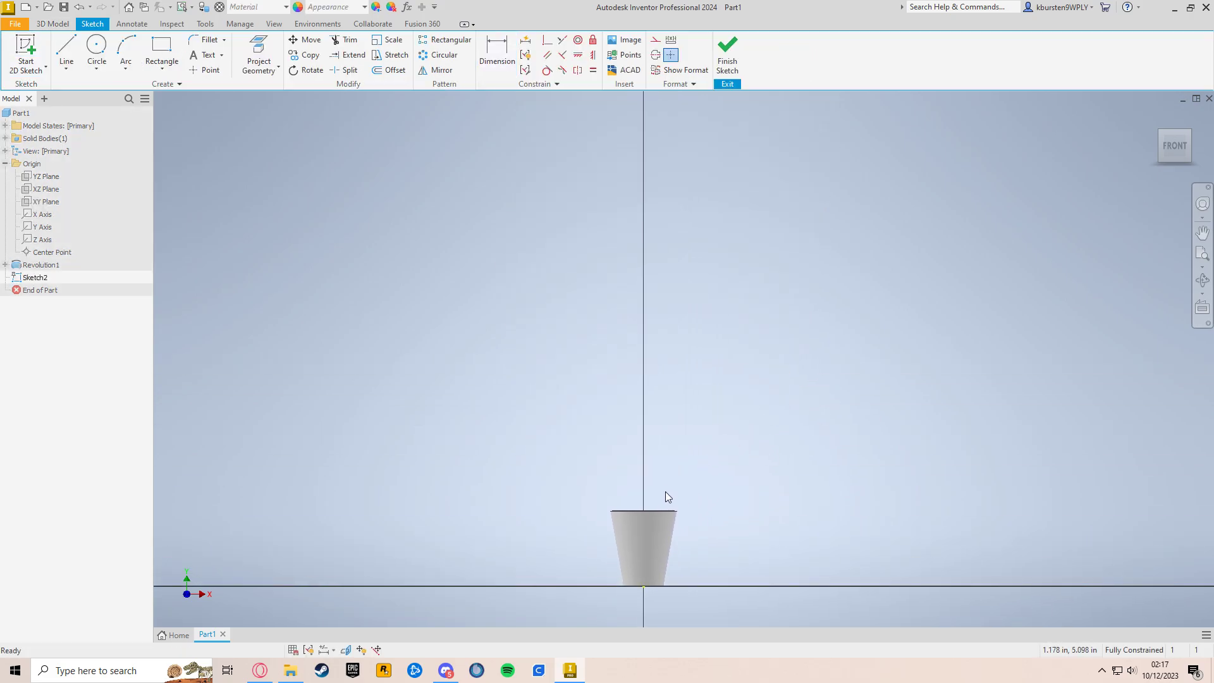
# Step: Sketch a closed eight-line stepped profile above the cup, starting on the vertical axis at about 24.2 in height, and finish the sketch
pyautogui.click(68, 50)
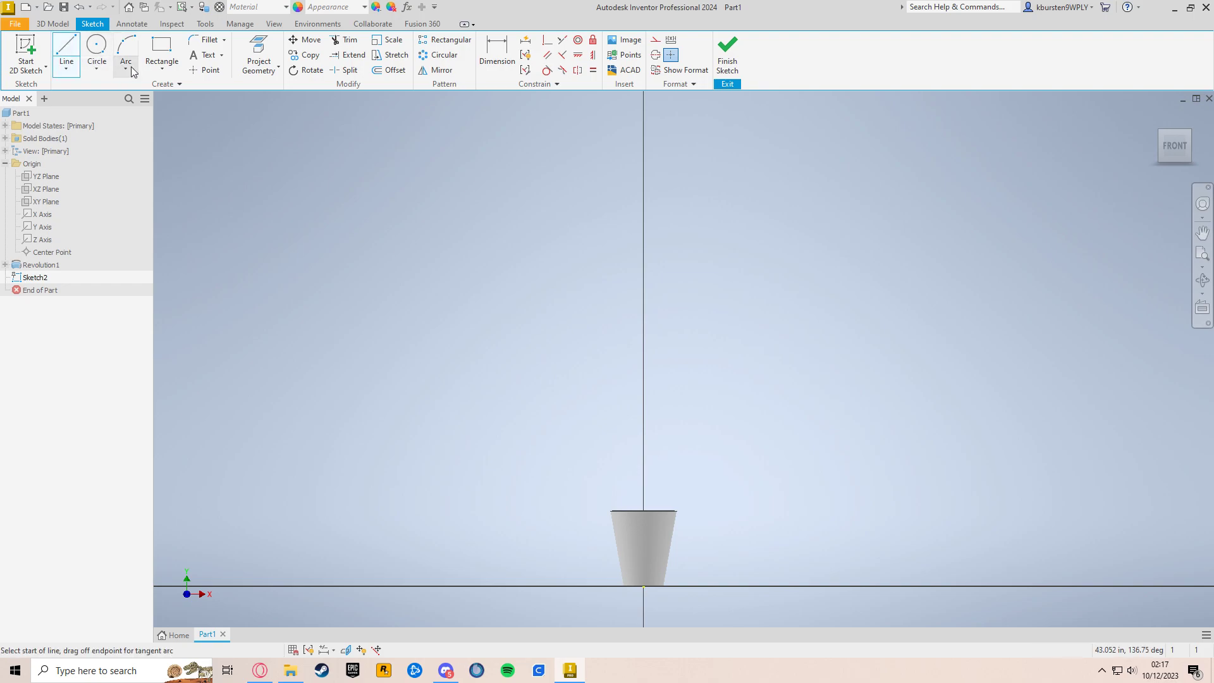
pyautogui.click(644, 142)
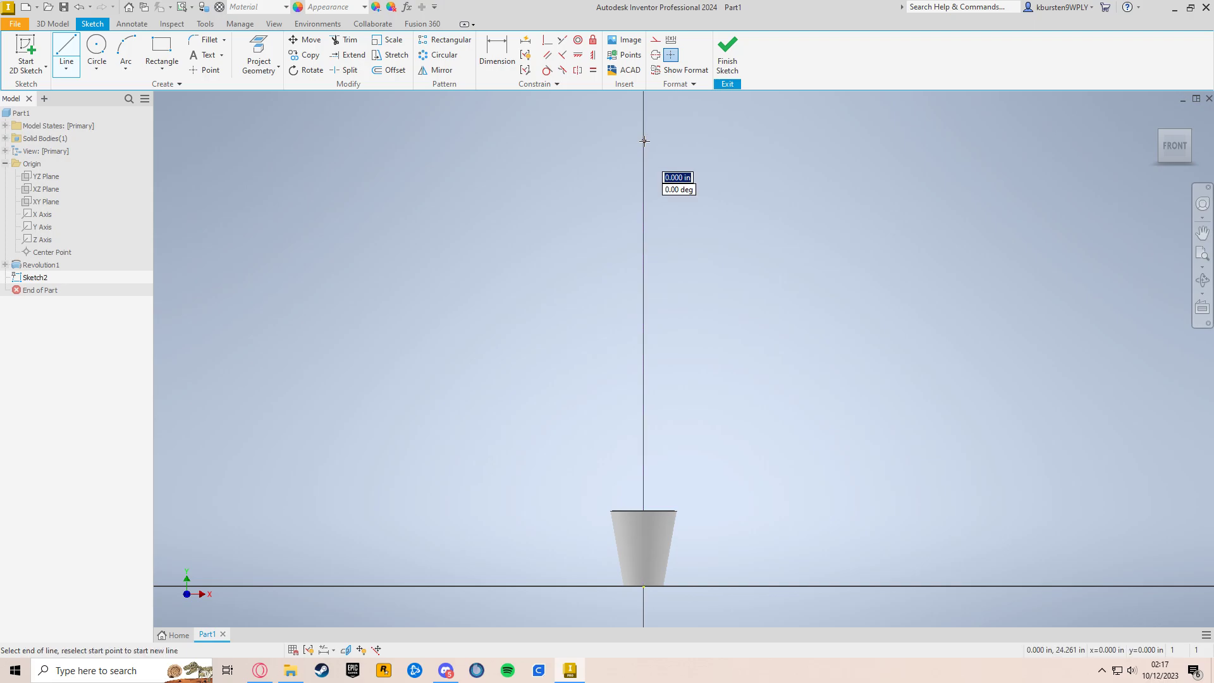
pyautogui.click(709, 141)
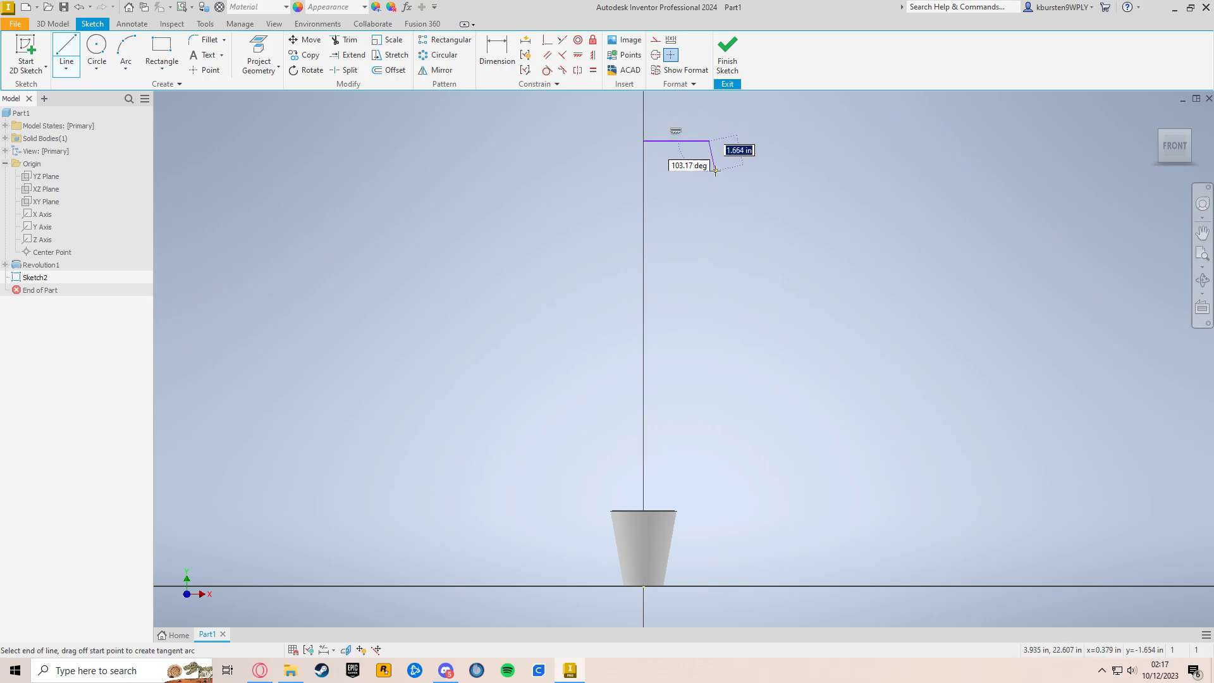
pyautogui.click(713, 158)
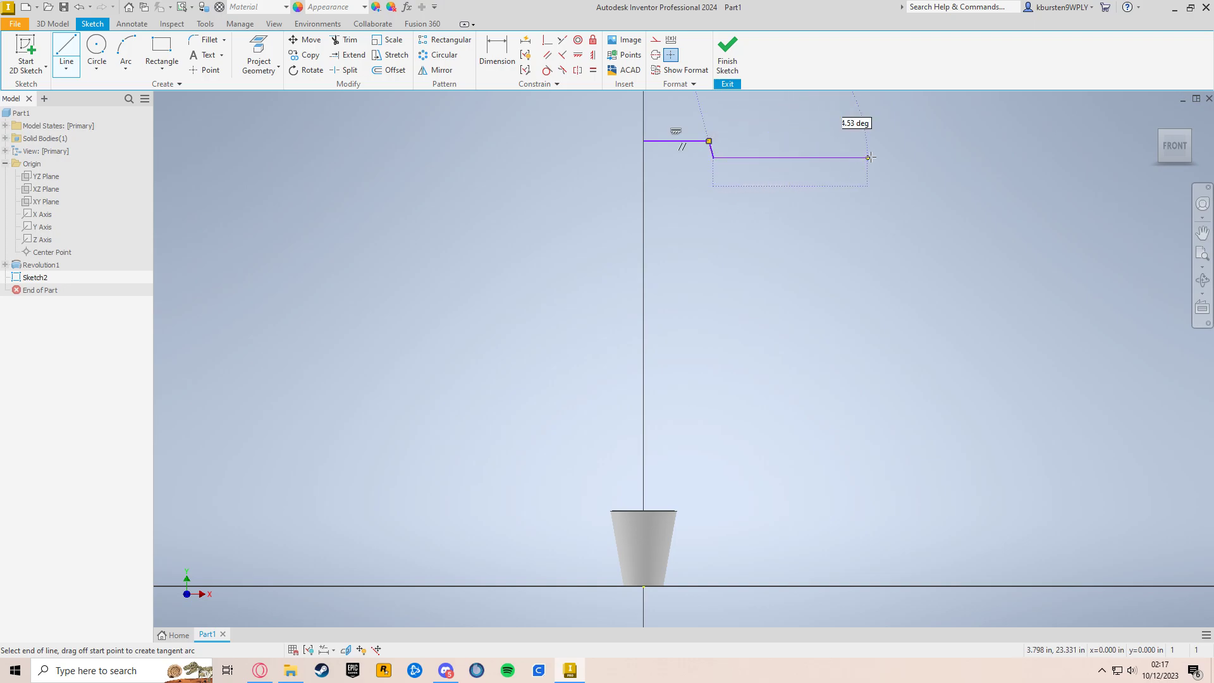
pyautogui.click(891, 158)
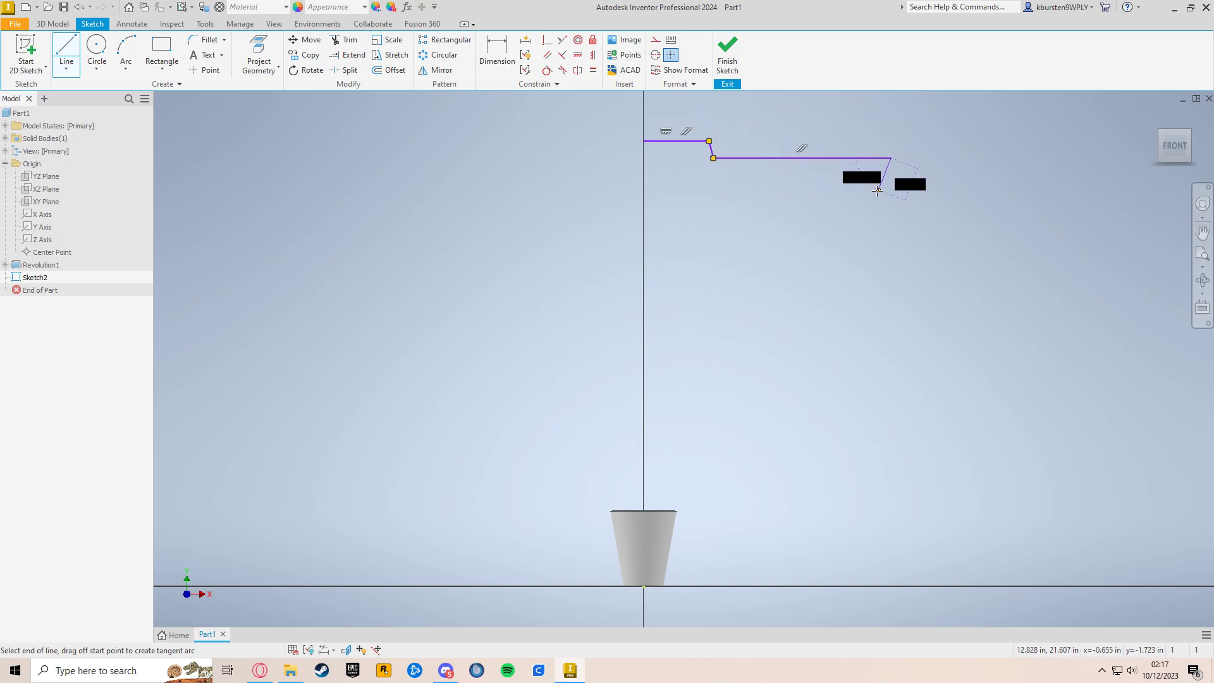
pyautogui.click(858, 193)
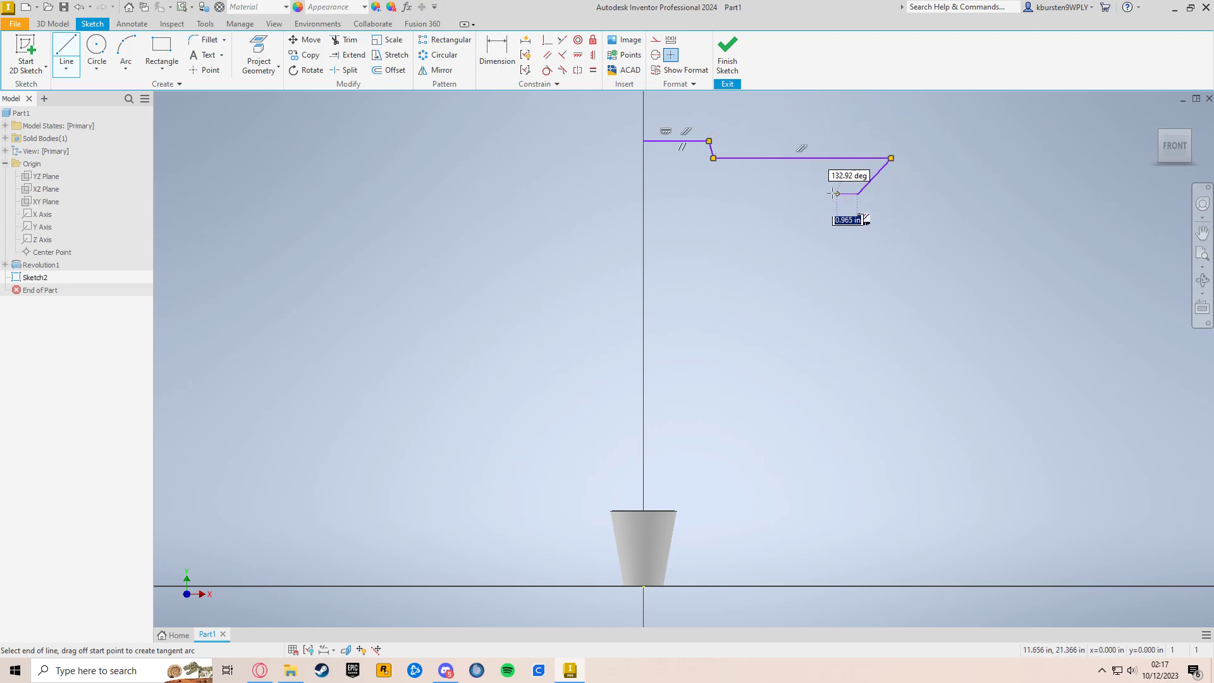
pyautogui.click(727, 194)
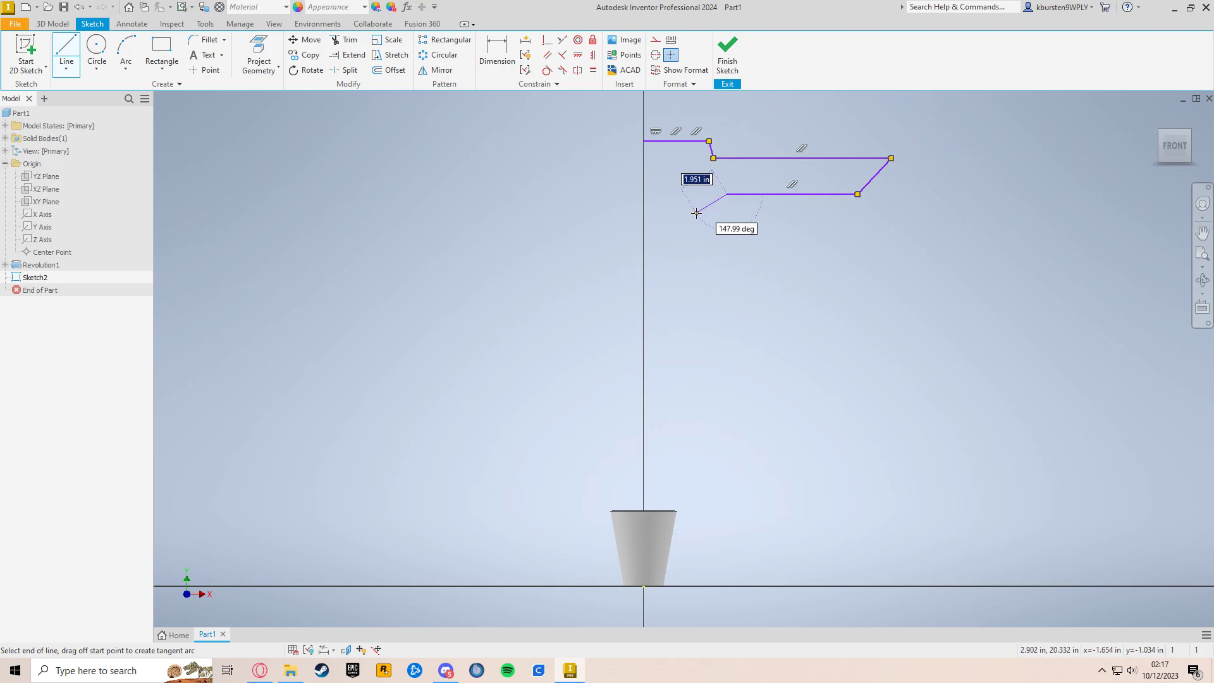
pyautogui.click(644, 213)
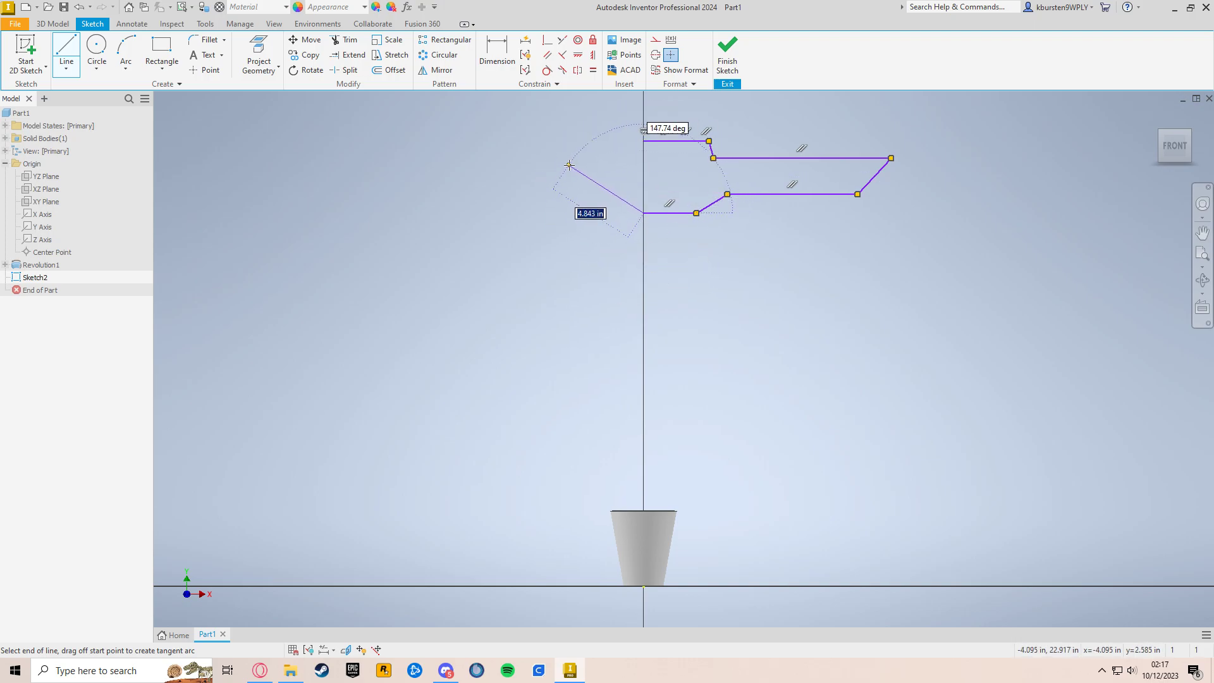
pyautogui.click(644, 141)
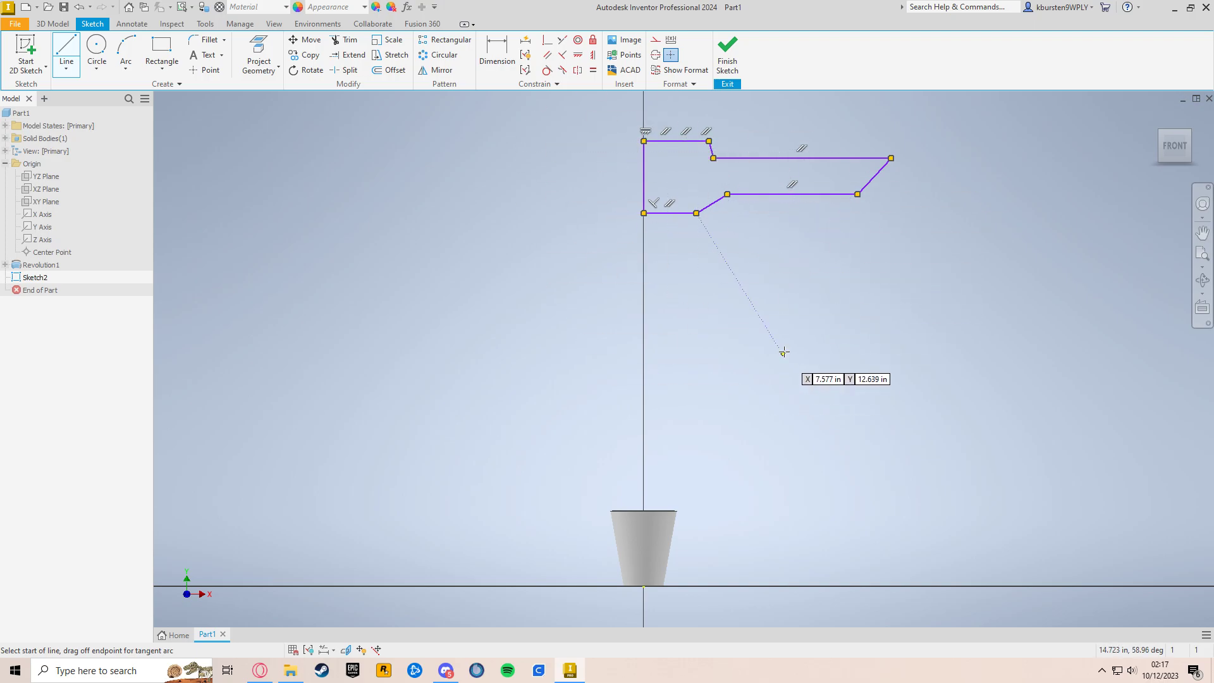
pyautogui.moveTo(787, 374); pyautogui.dragTo(764, 384, button='middle')
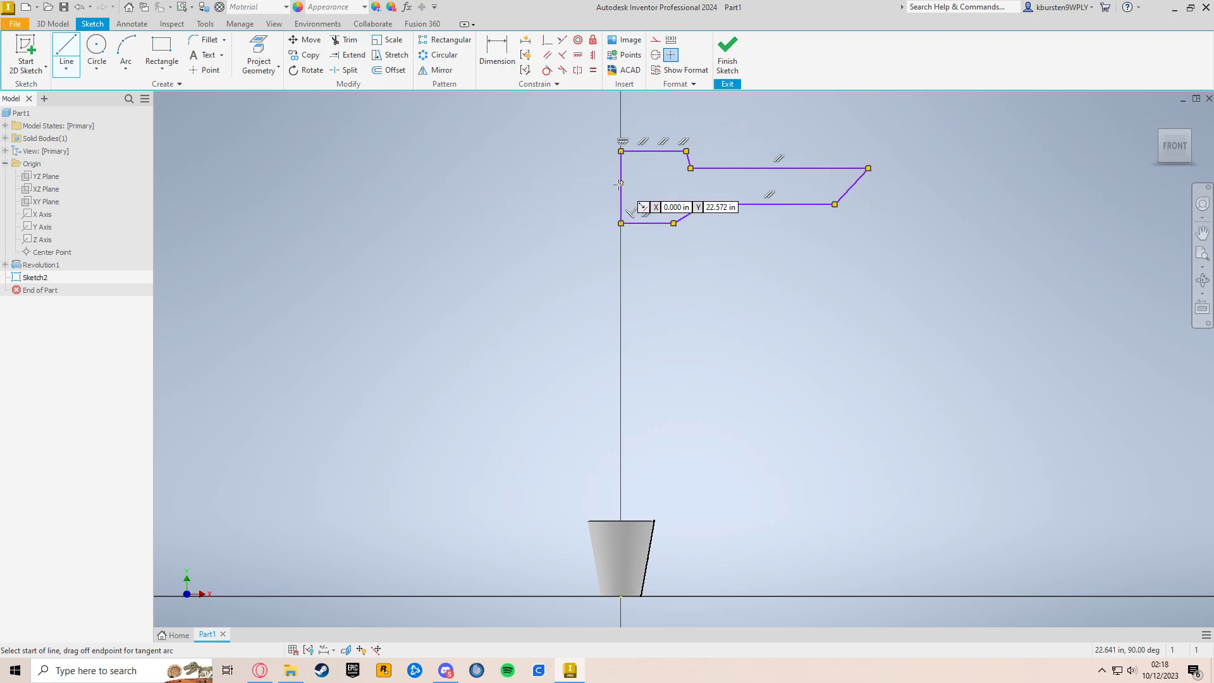
pyautogui.click(727, 61)
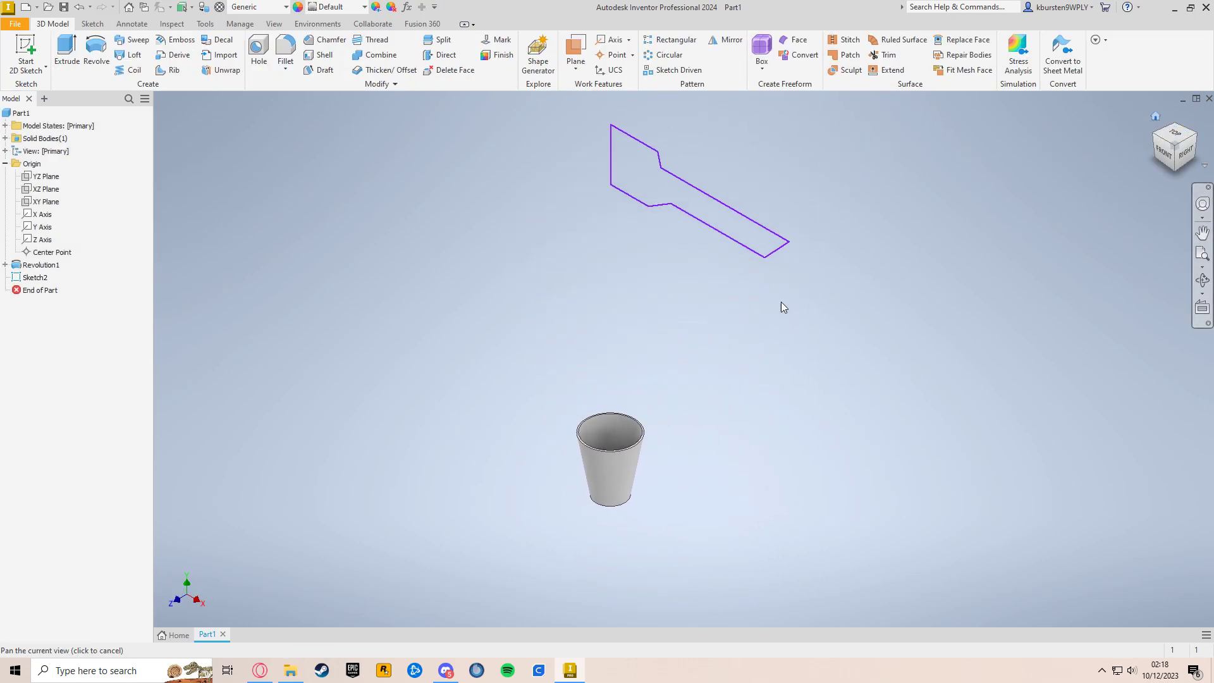
# Step: Revolve the stepped profile 360 degrees about its vertical edge on the axis, joining it to the existing body
pyautogui.click(101, 60)
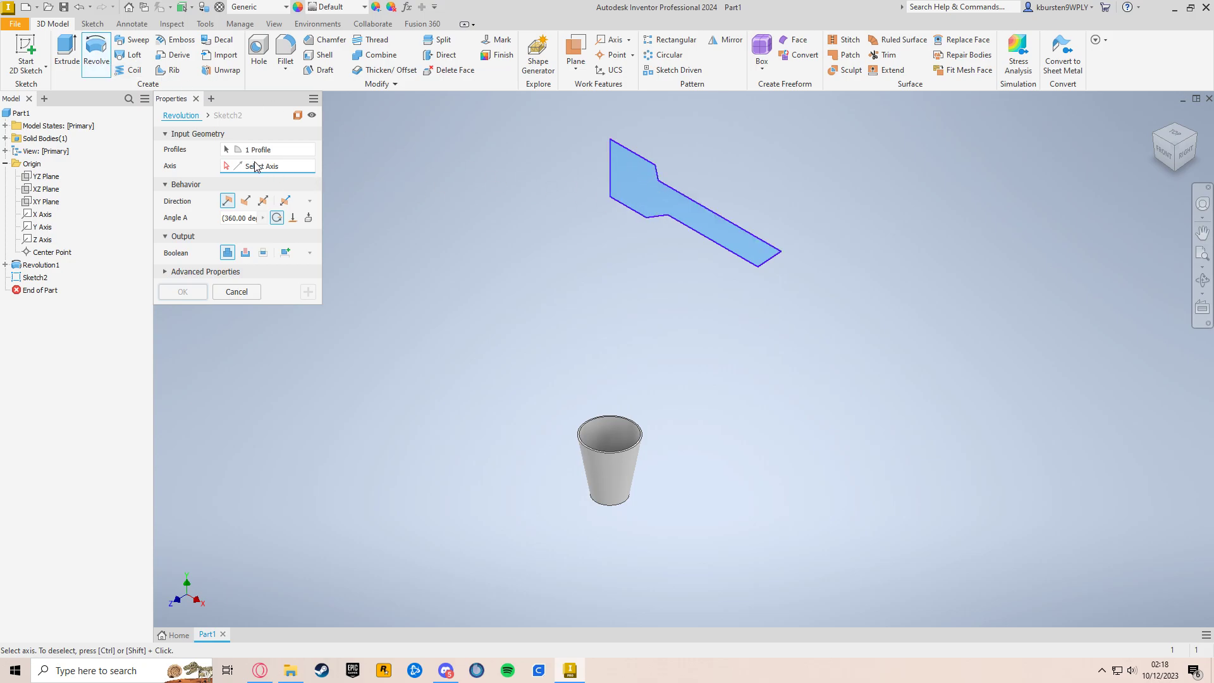
pyautogui.click(611, 187)
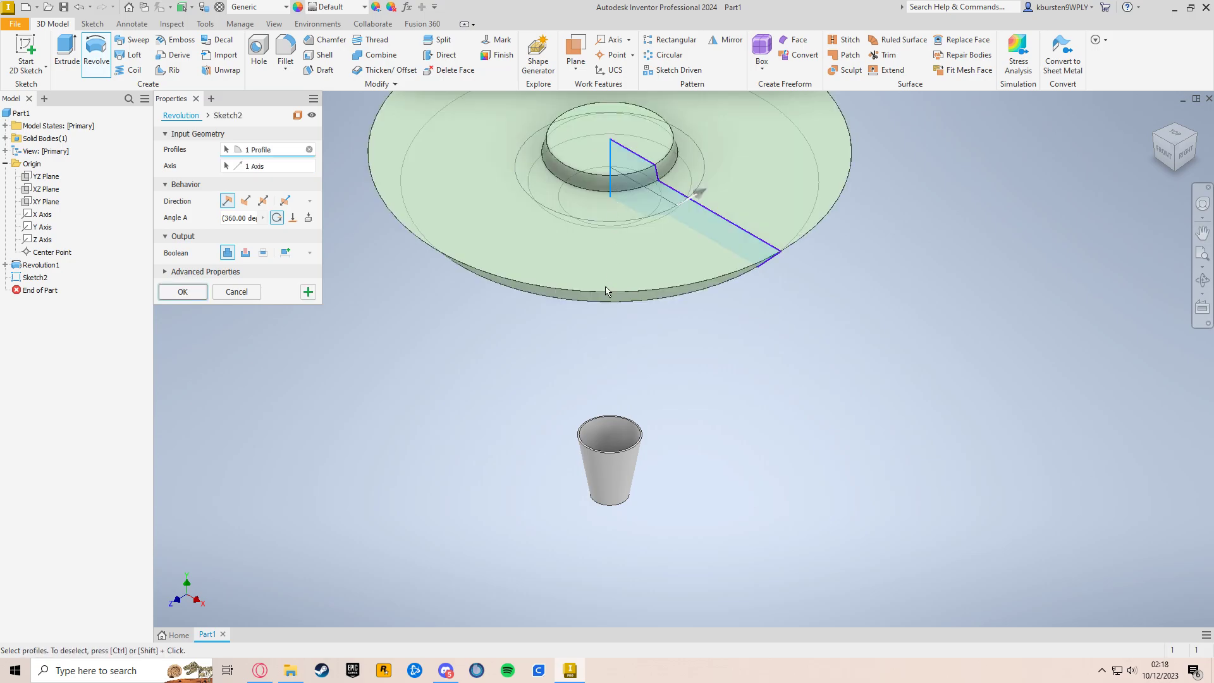
pyautogui.click(164, 297)
pyautogui.click(1155, 120)
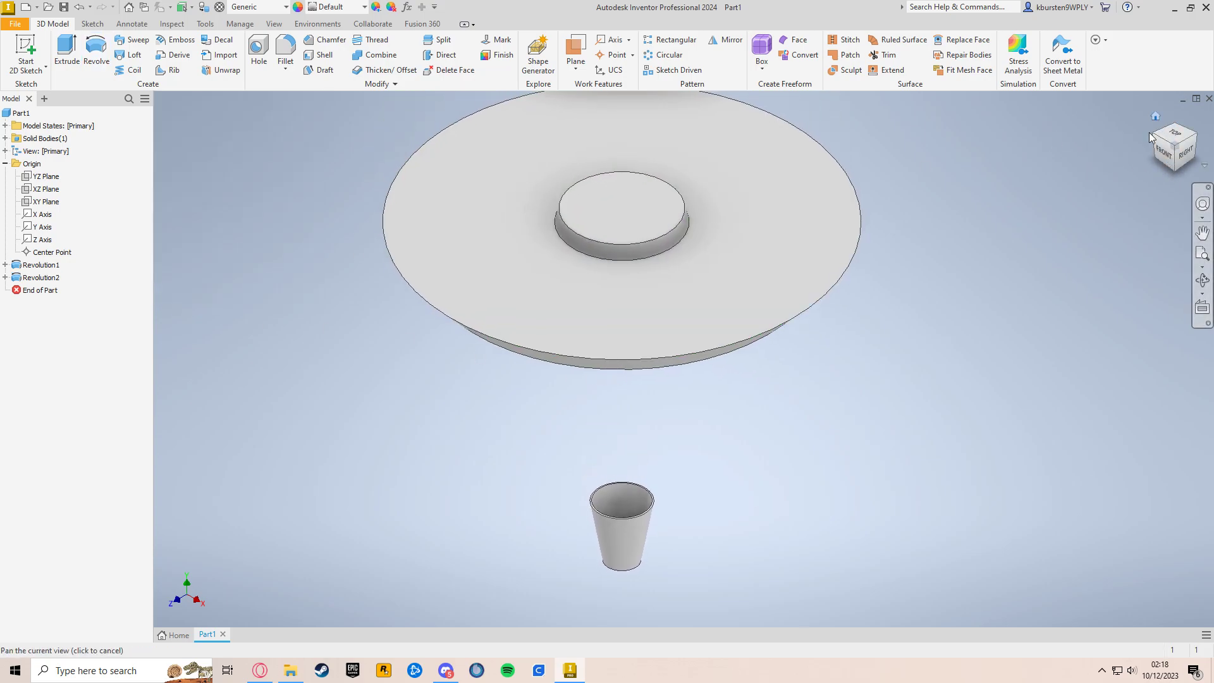
pyautogui.keyDown('shift'); pyautogui.moveTo(918, 434); pyautogui.dragTo(917, 306, button='middle'); pyautogui.keyUp('shift')
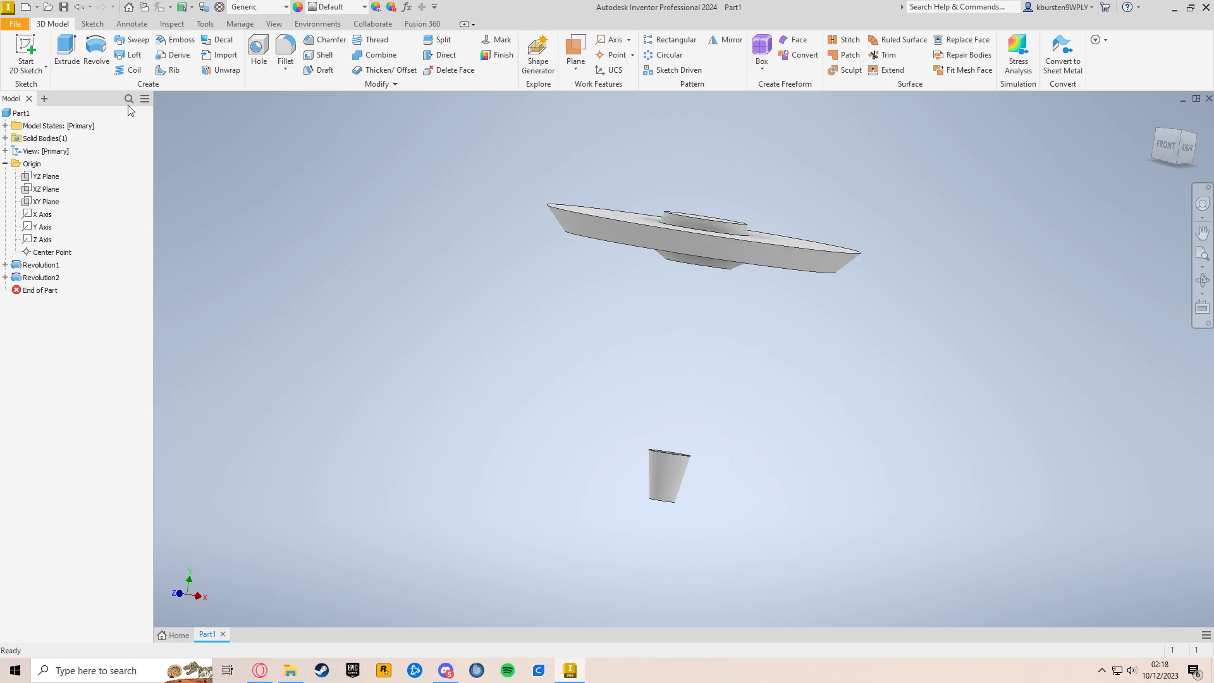
# Step: Start a sketch on the XY plane and draw a vertical column of five separate circles beside the axis, below the disc
pyautogui.click(34, 48)
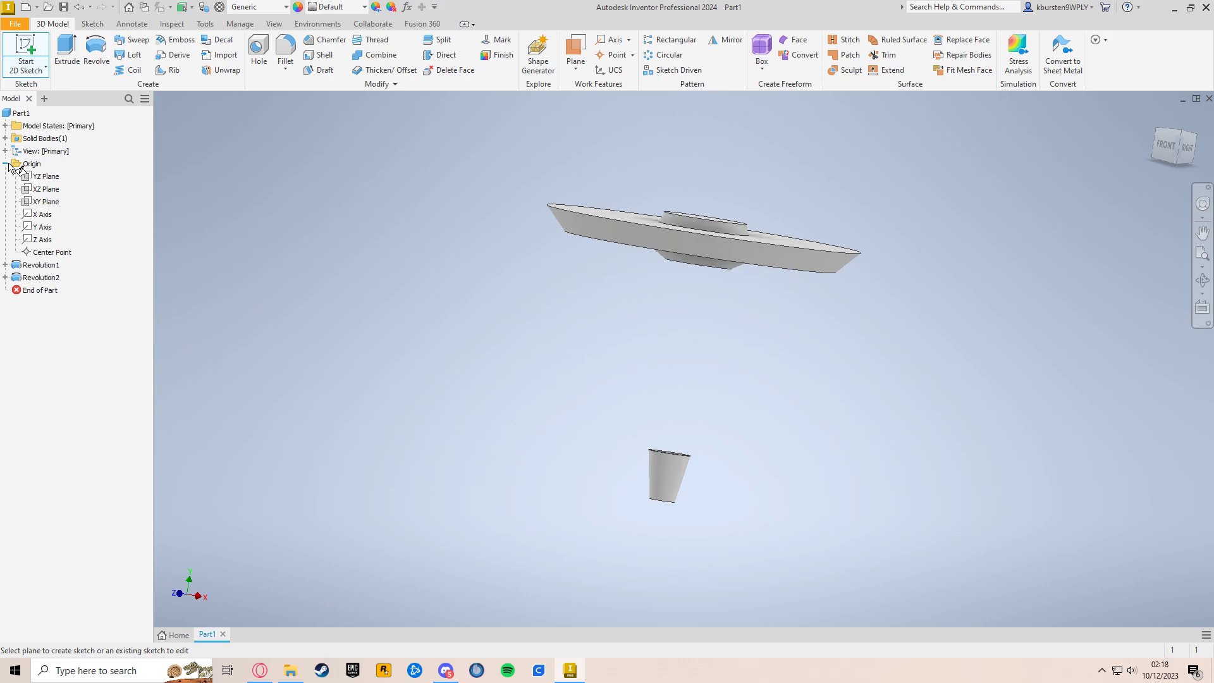
pyautogui.click(47, 204)
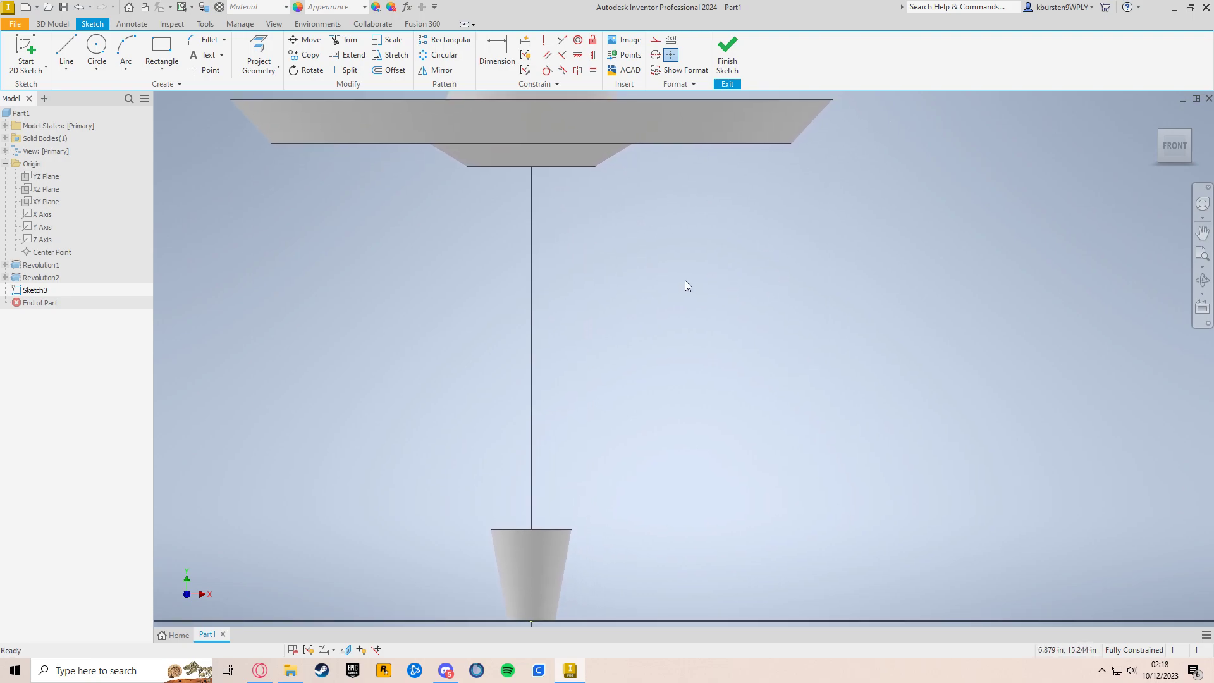
pyautogui.click(96, 48)
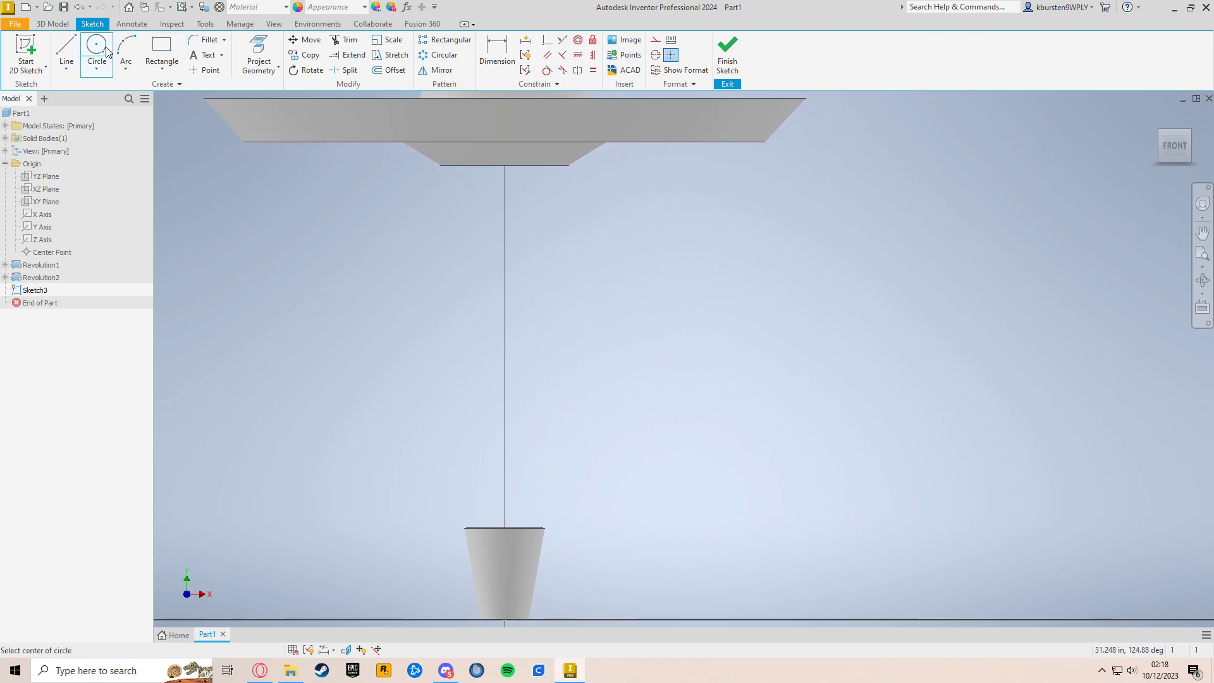
pyautogui.click(628, 213)
pyautogui.click(642, 228)
pyautogui.click(628, 292)
pyautogui.click(643, 307)
pyautogui.click(628, 376)
pyautogui.click(649, 356)
pyautogui.click(629, 465)
pyautogui.click(645, 482)
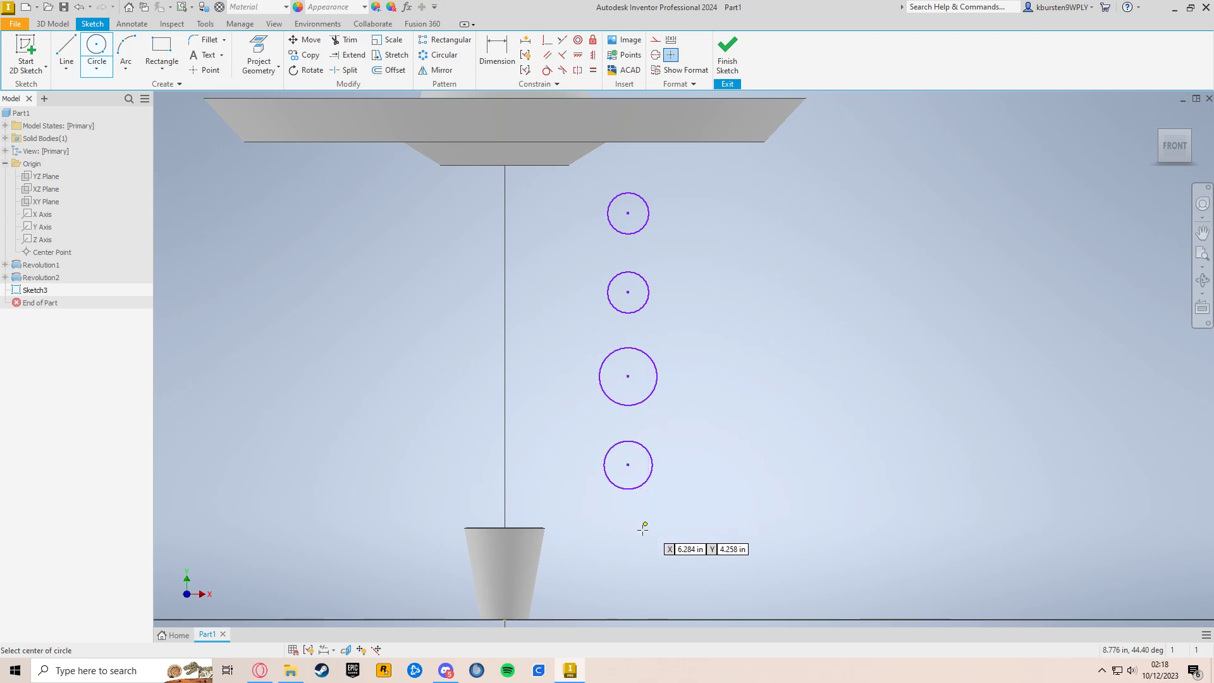
pyautogui.click(628, 541)
pyautogui.click(644, 557)
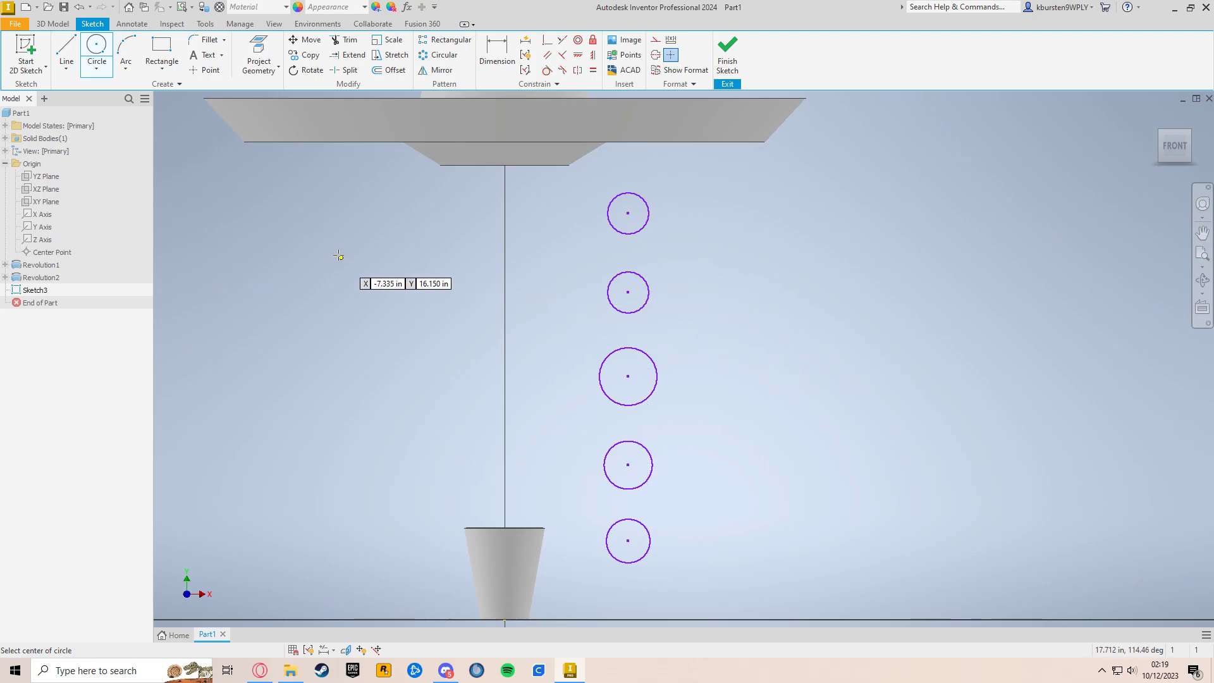
# Step: Draw a vertical line about 8.68 in long on the vertical axis, starting about 17.3 in above the origin
pyautogui.click(64, 54)
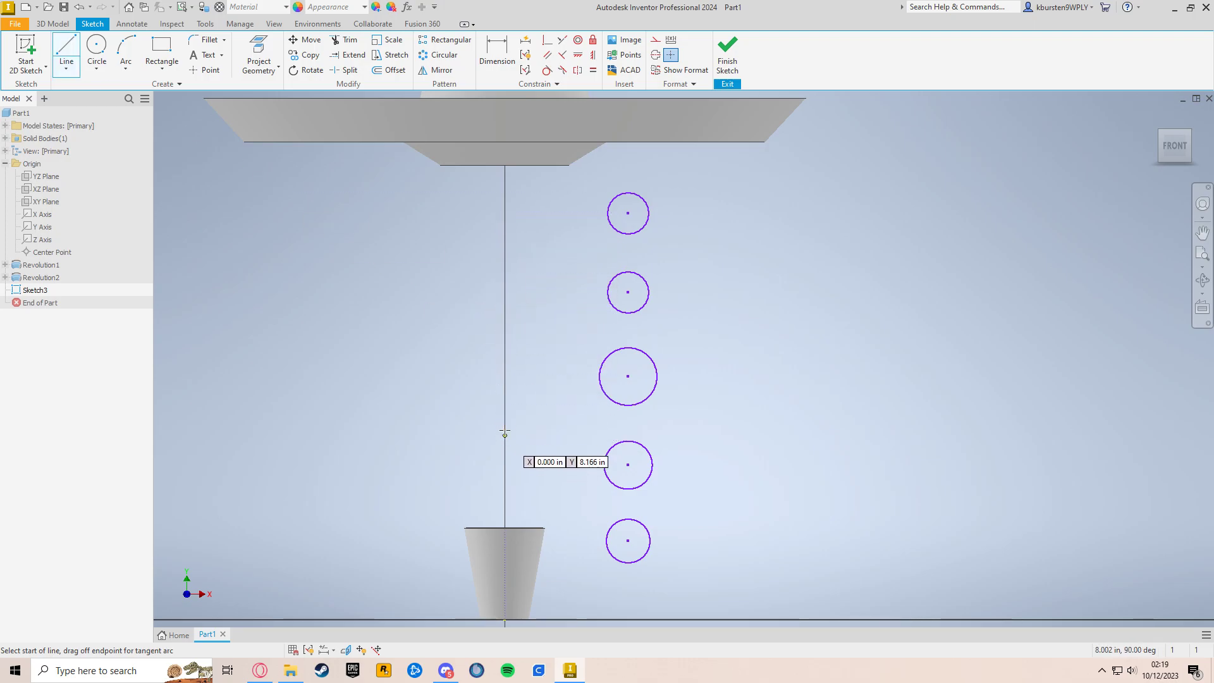
pyautogui.click(504, 232)
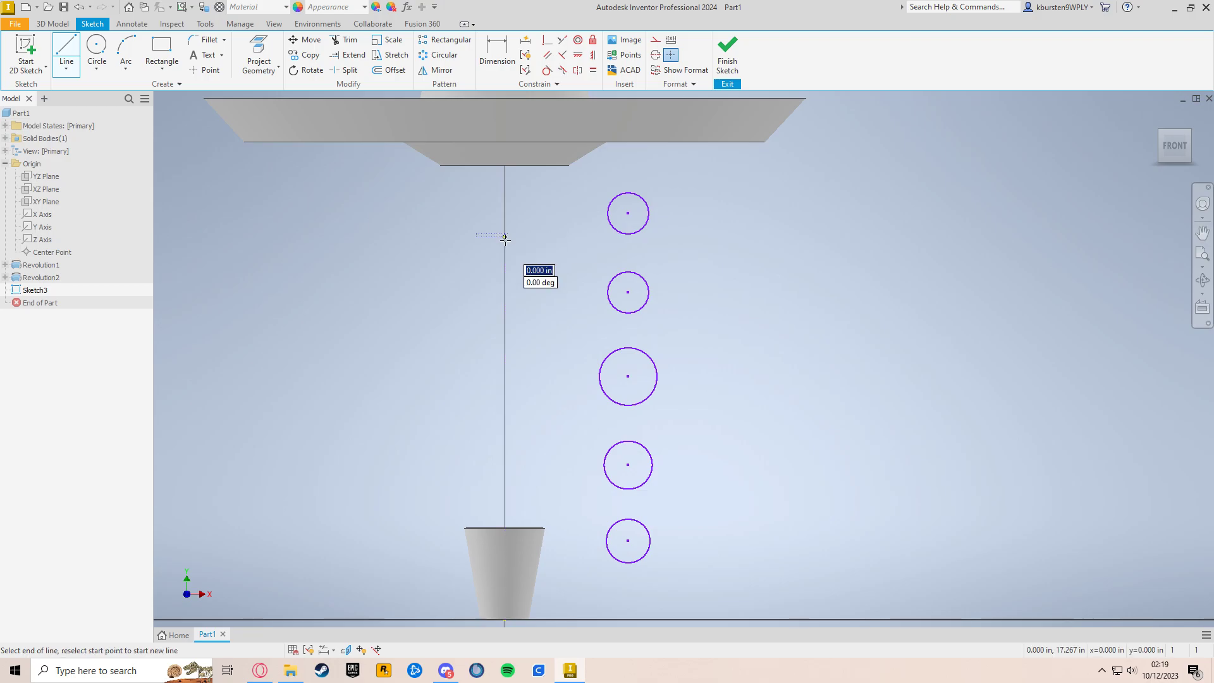
pyautogui.click(504, 427)
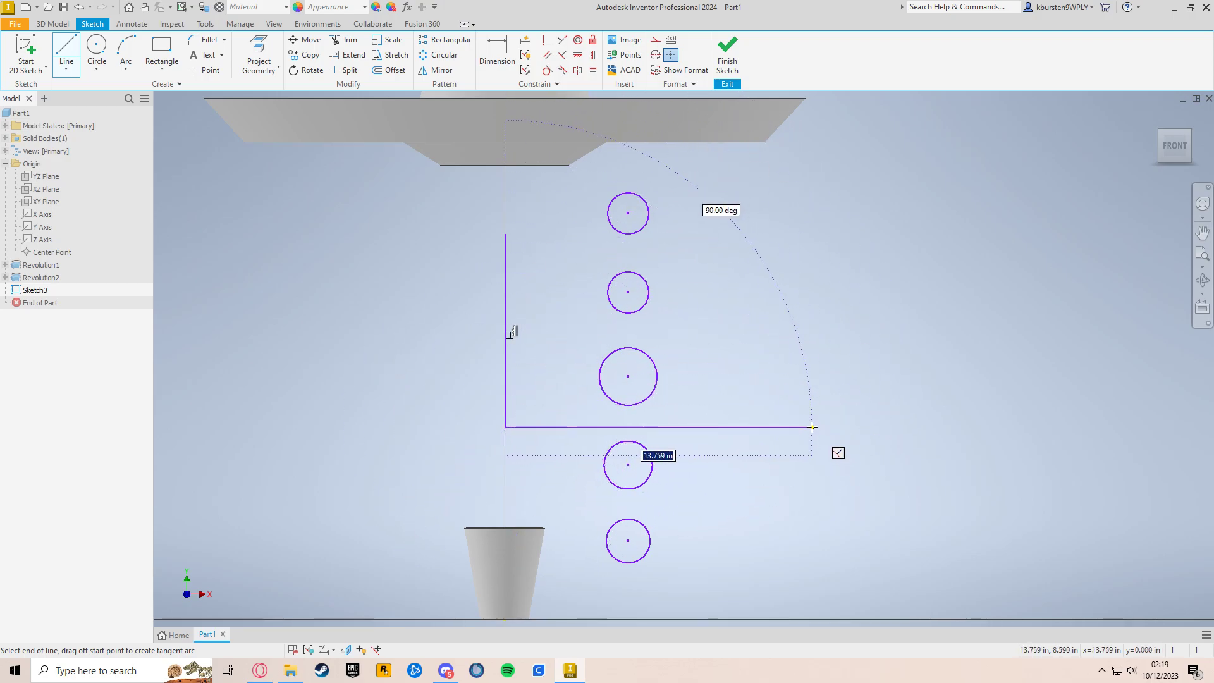
pyautogui.press('Escape')
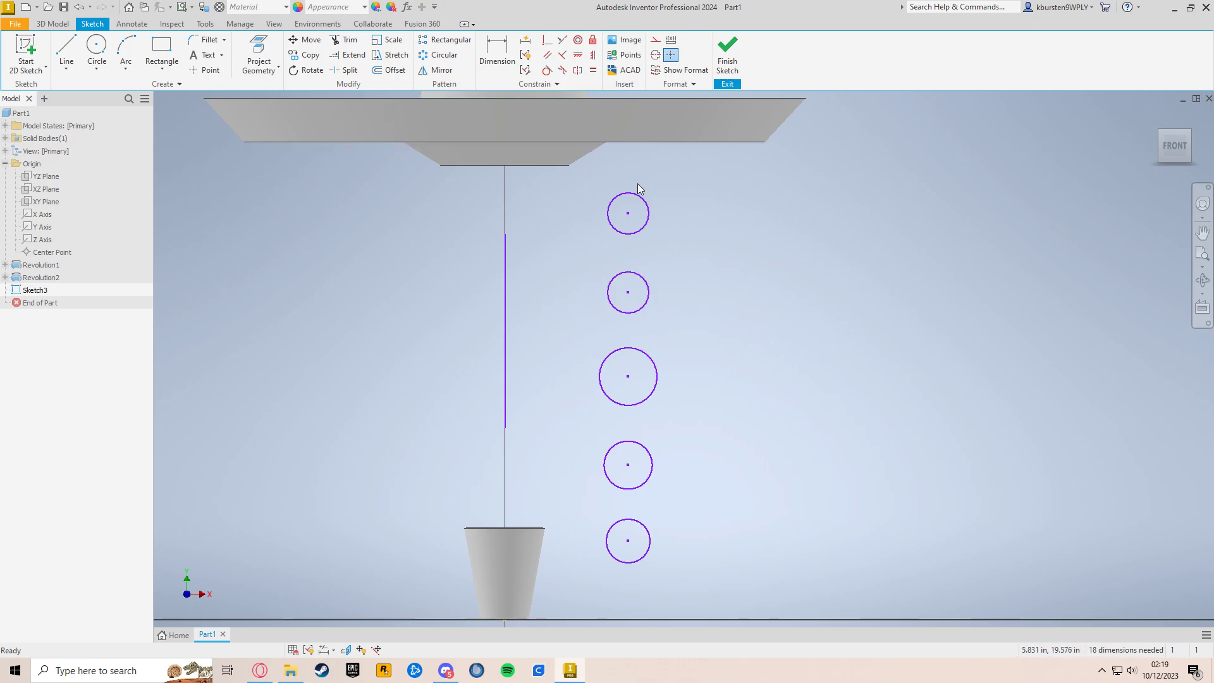
# Step: Dimension the upper three circles in the column to a diameter of 1.5 in each
pyautogui.click(496, 64)
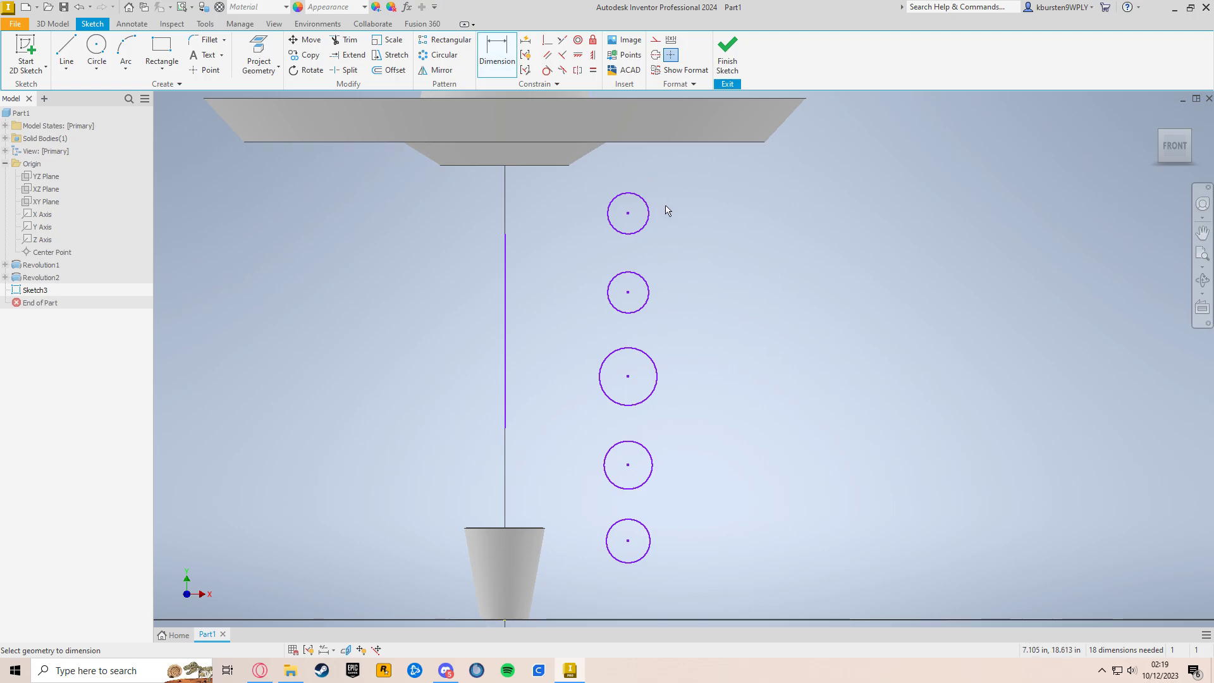
pyautogui.click(648, 229)
pyautogui.click(729, 211)
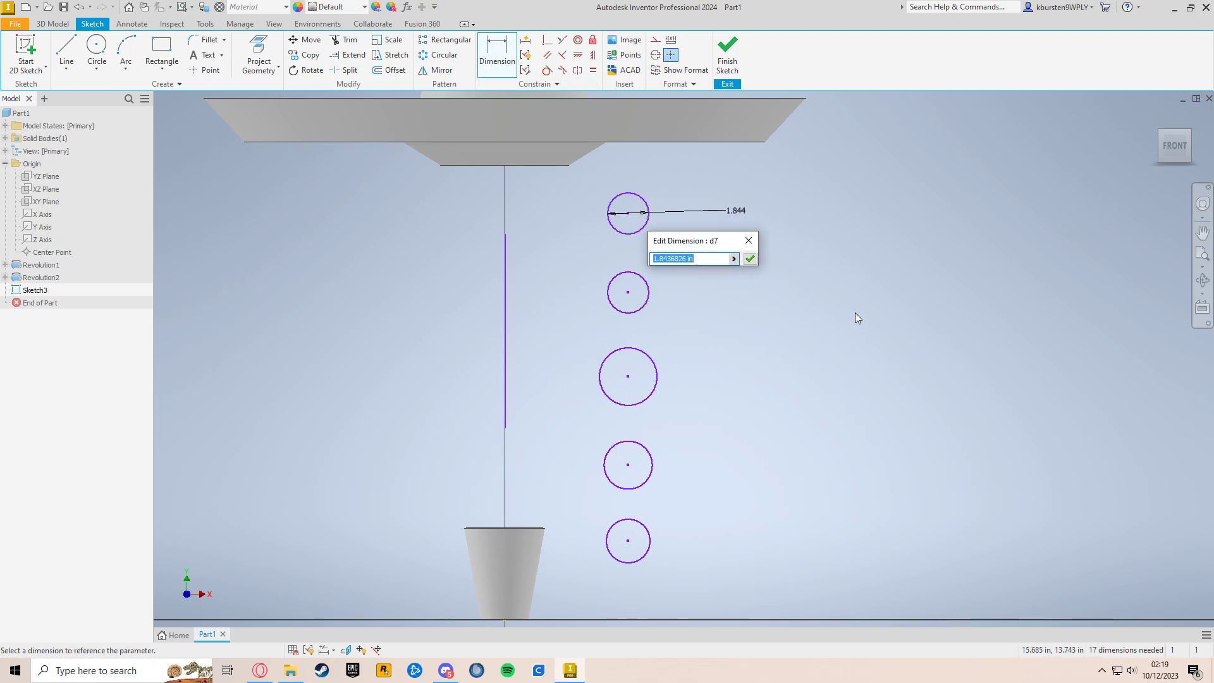
pyautogui.write('1.5')
pyautogui.press('Return')
pyautogui.click(677, 360)
pyautogui.press('Return')
pyautogui.click(630, 422)
pyautogui.click(664, 427)
pyautogui.write('1.5')
pyautogui.press('Return')
# Step: Dimension the two lowest circles in the column to a diameter of 1.5 in each
pyautogui.click(624, 501)
pyautogui.click(680, 499)
pyautogui.write('1.5')
pyautogui.press('Return')
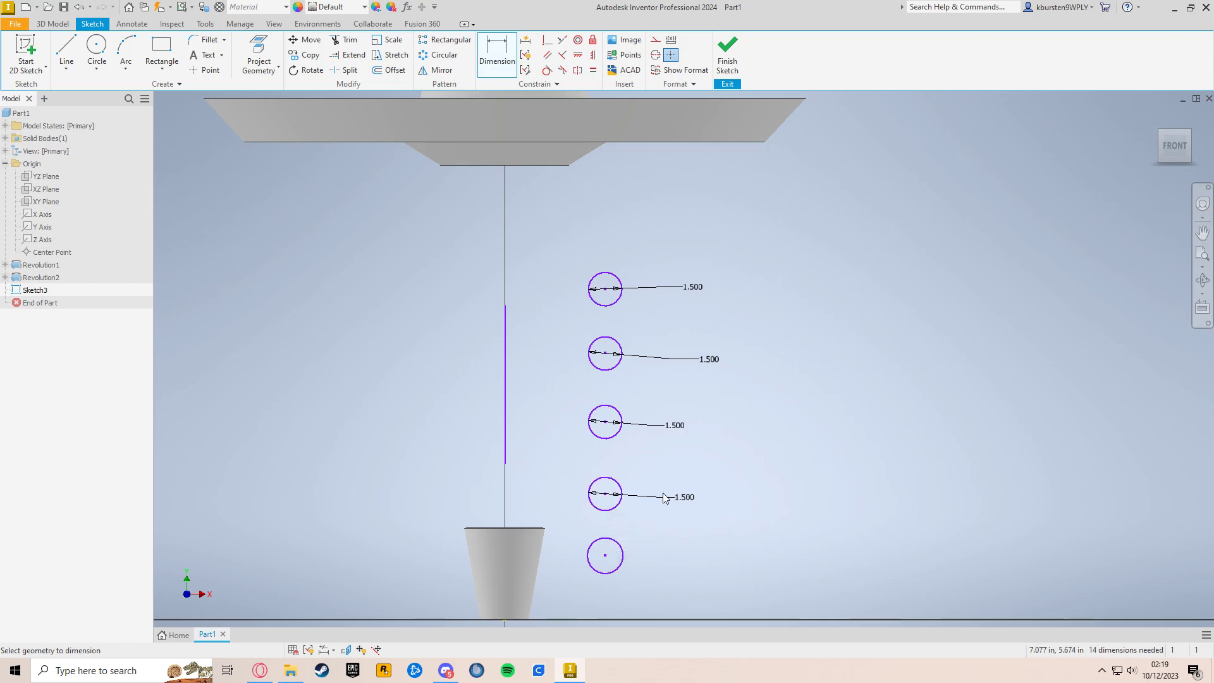
pyautogui.click(629, 562)
pyautogui.click(655, 560)
pyautogui.write('1.5')
pyautogui.press('Return')
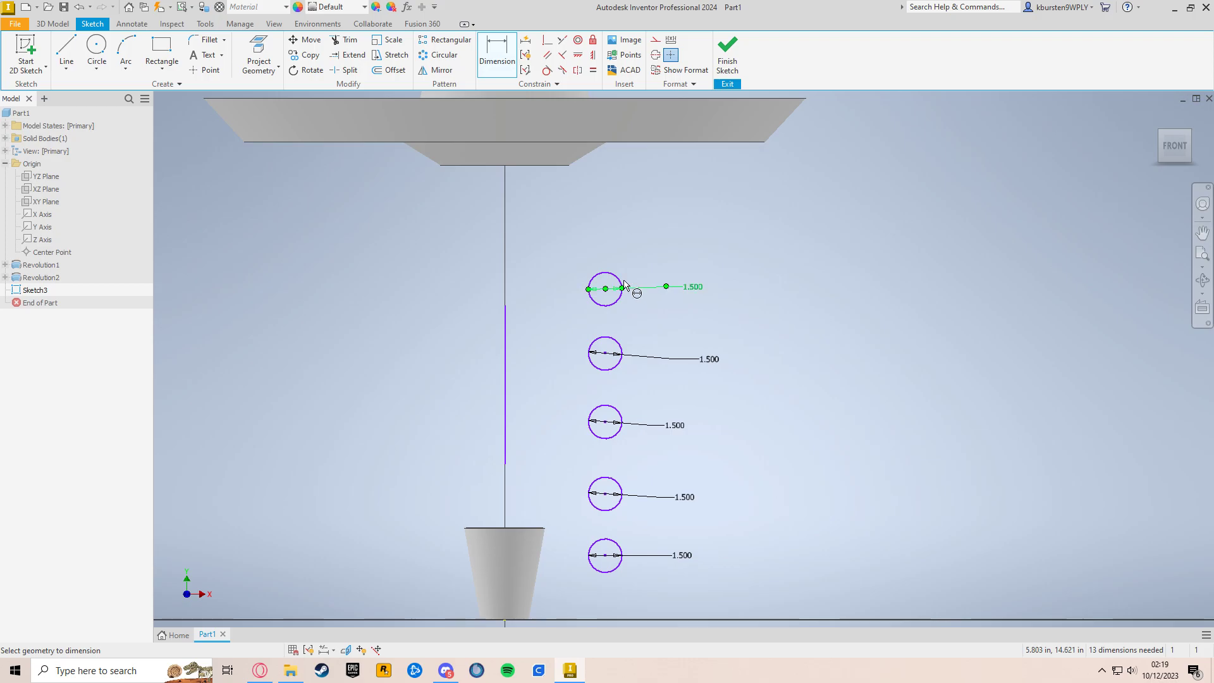
pyautogui.click(606, 354)
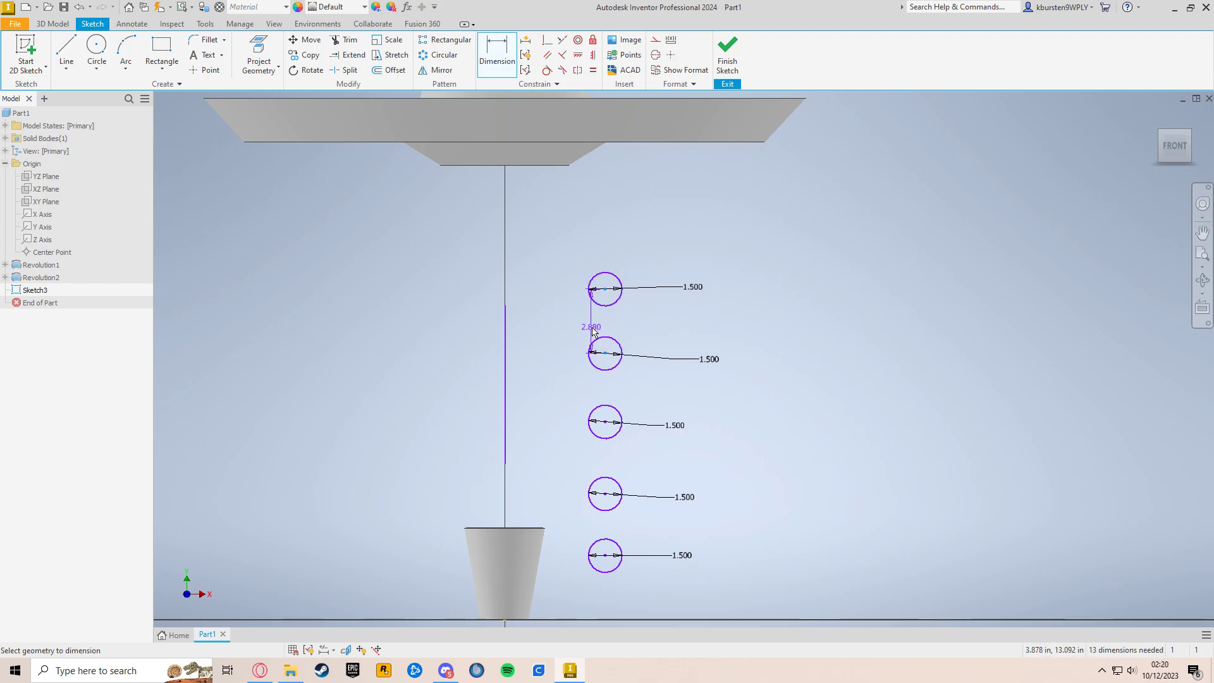
pyautogui.press('Escape')
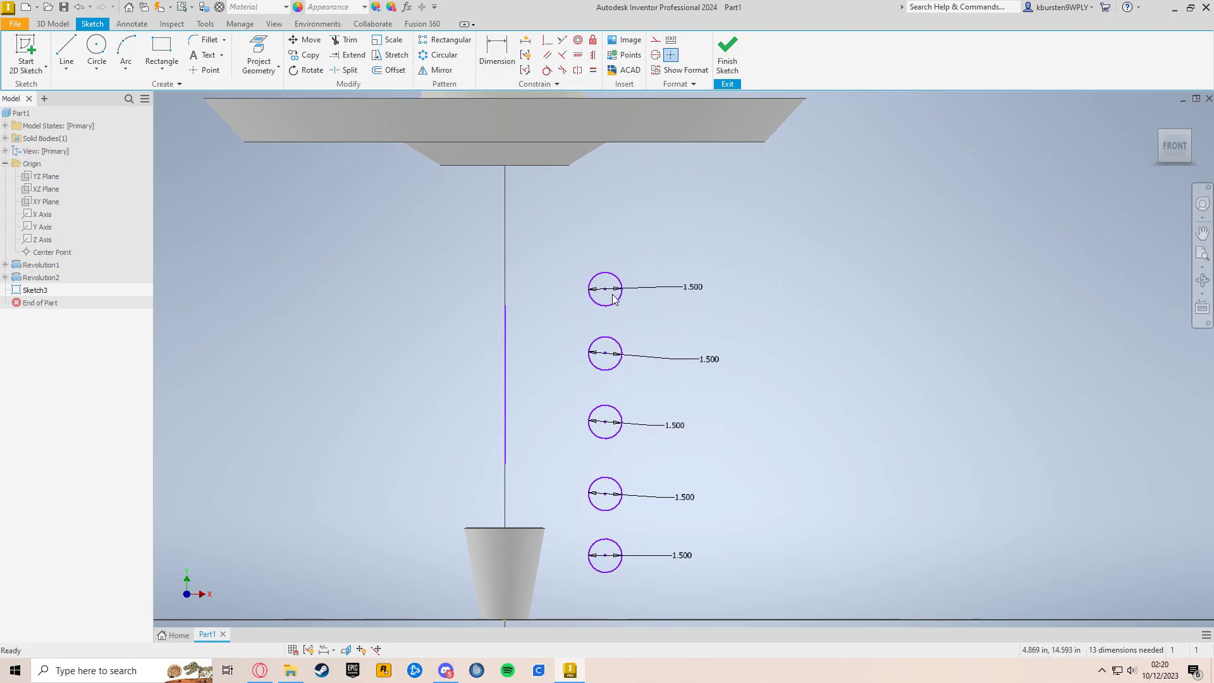
# Step: Move all five circles up and farther from the axis, keeping them in one vertical column
pyautogui.moveTo(613, 299); pyautogui.dragTo(644, 219)
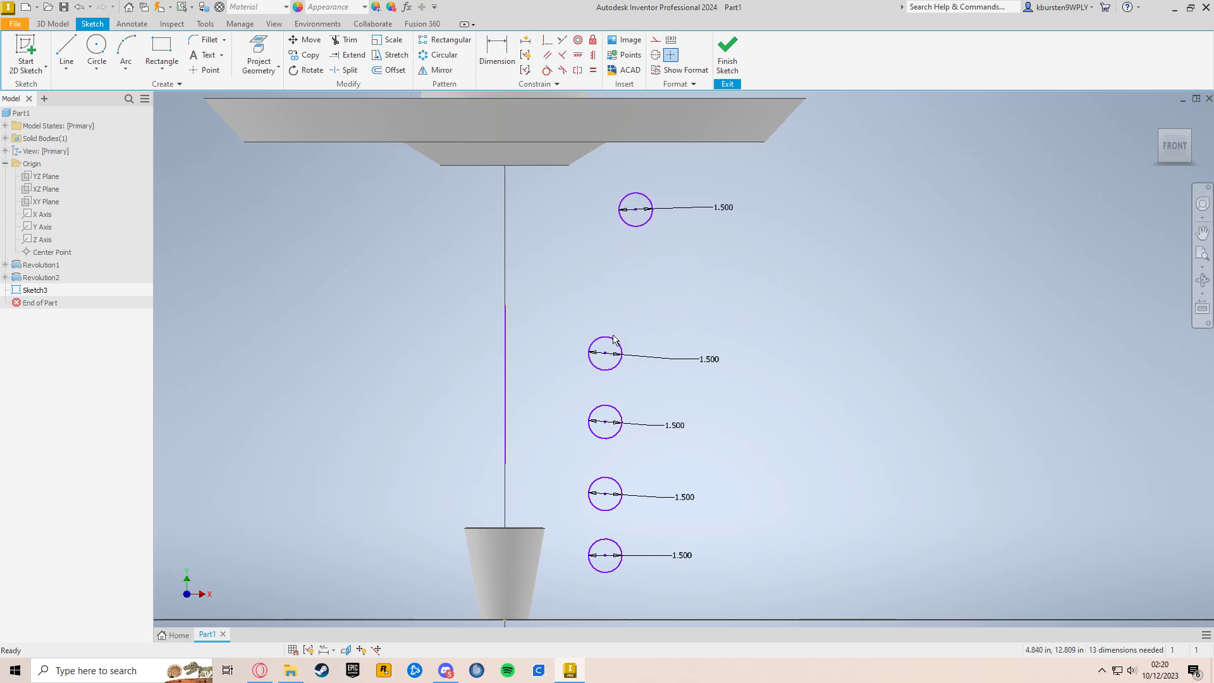
pyautogui.moveTo(606, 355); pyautogui.dragTo(636, 277)
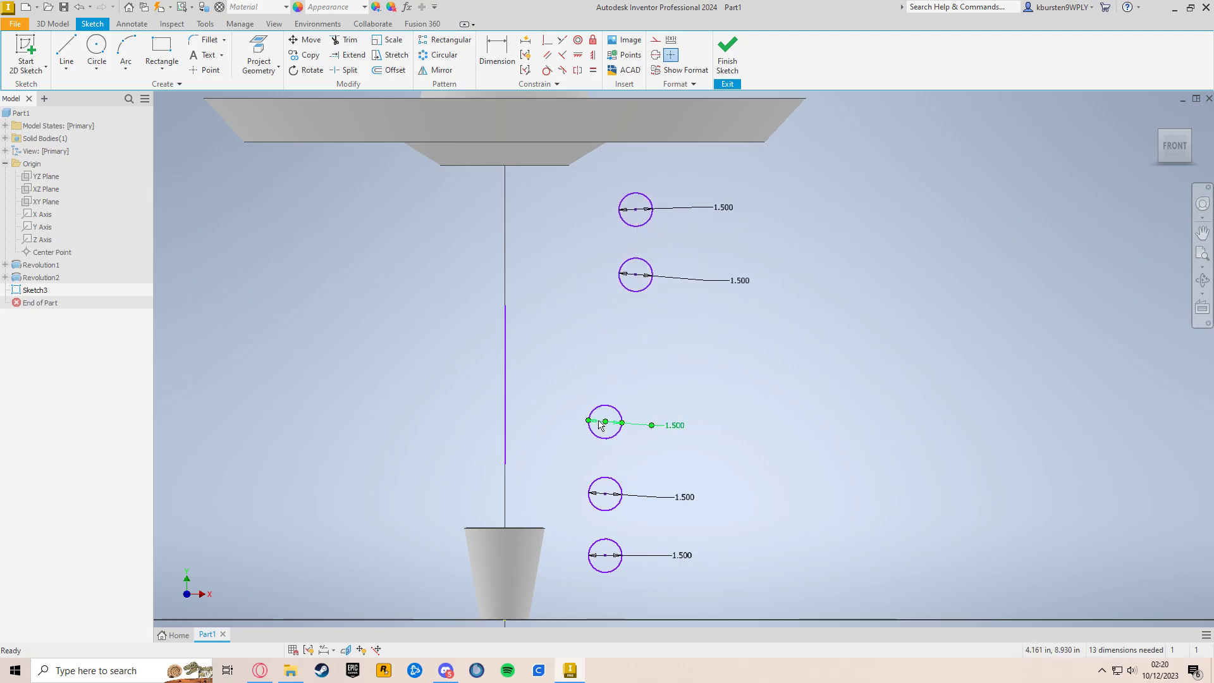
pyautogui.moveTo(605, 425); pyautogui.dragTo(637, 358)
pyautogui.moveTo(604, 502); pyautogui.dragTo(636, 441)
pyautogui.moveTo(606, 557); pyautogui.dragTo(637, 529)
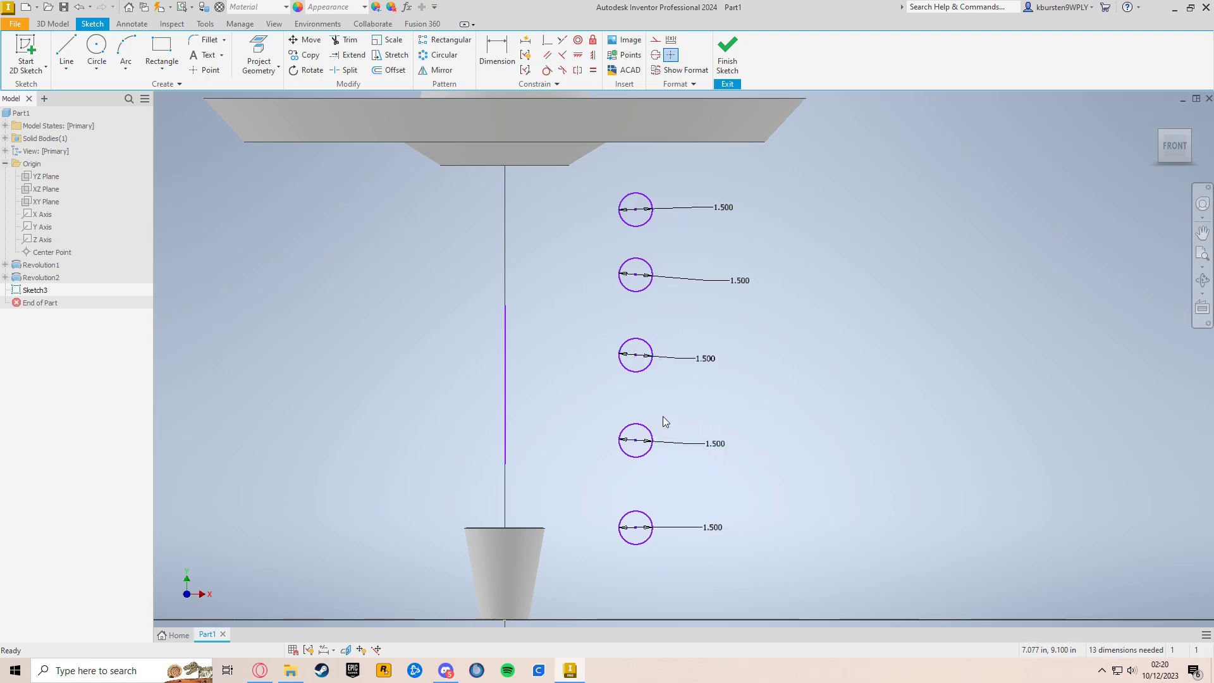
# Step: Reposition the lower four circles within the column so the gaps narrow progressively toward the cup, and finish the sketch
pyautogui.moveTo(637, 275); pyautogui.dragTo(636, 395)
pyautogui.moveTo(636, 441); pyautogui.dragTo(635, 453)
pyautogui.moveTo(637, 531); pyautogui.dragTo(649, 490)
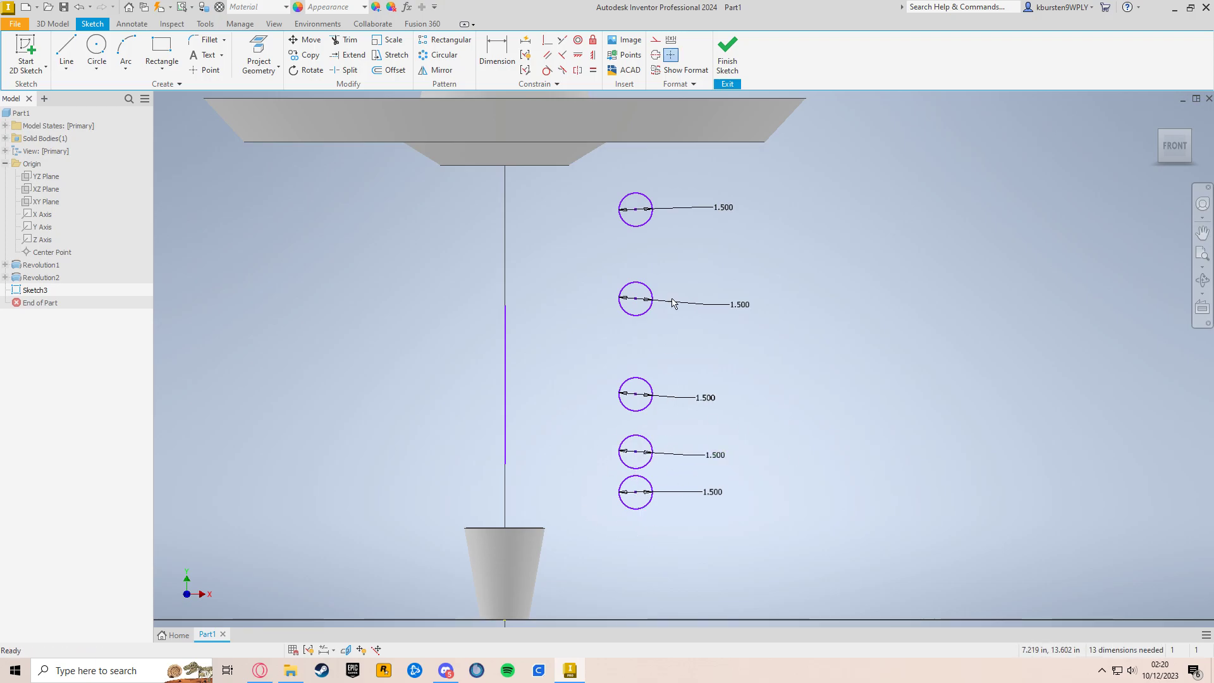
pyautogui.moveTo(592, 363); pyautogui.dragTo(693, 571)
pyautogui.moveTo(637, 400); pyautogui.dragTo(637, 439)
pyautogui.moveTo(563, 371)
pyautogui.mouseDown()
pyautogui.moveTo(750, 590)
pyautogui.moveTo(702, 566)
pyautogui.moveTo(731, 604)
pyautogui.mouseUp()
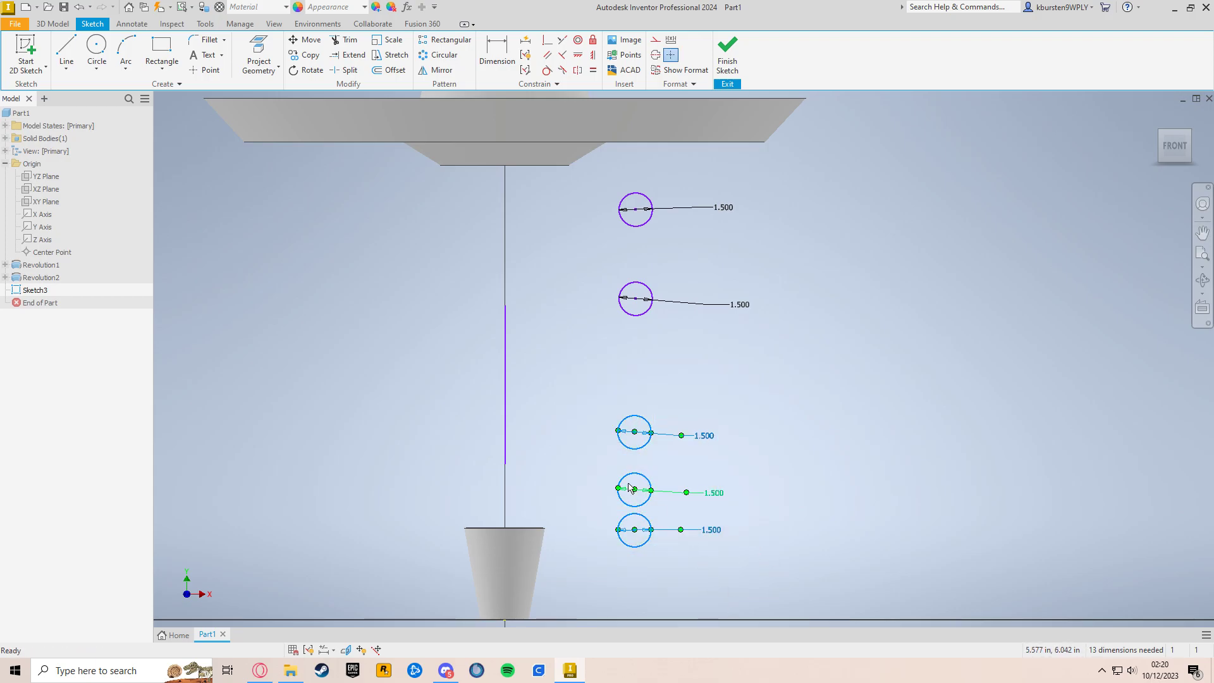
pyautogui.click(692, 382)
pyautogui.moveTo(638, 302); pyautogui.dragTo(636, 330)
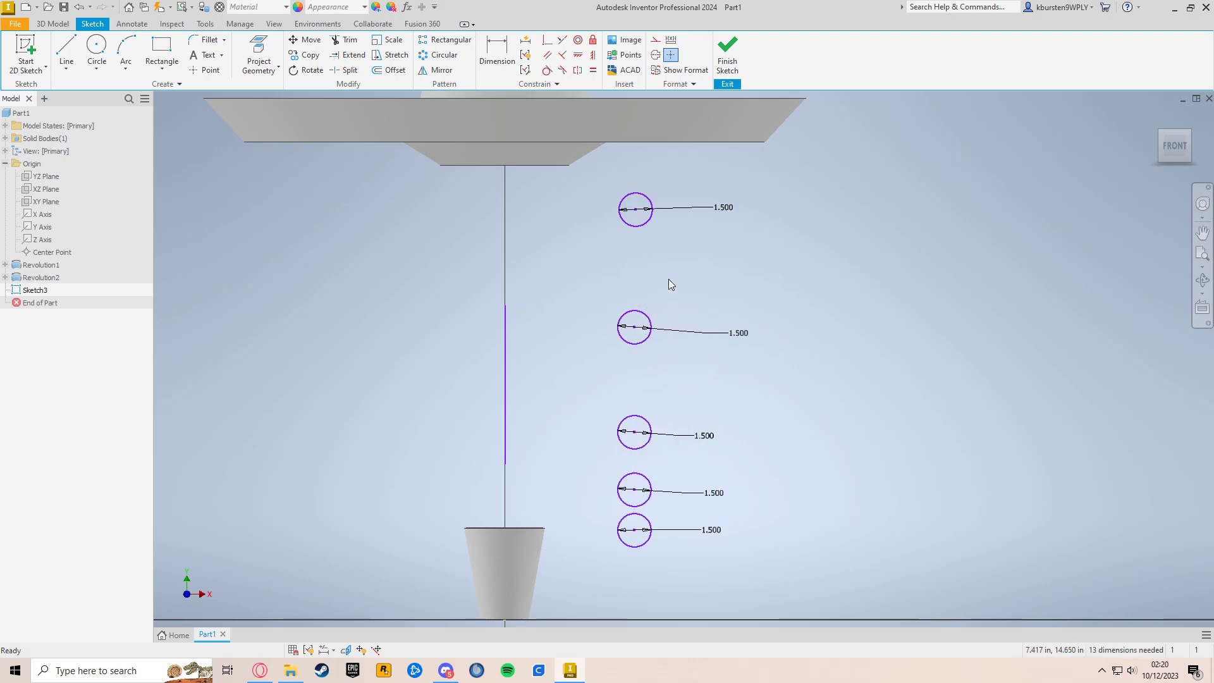
pyautogui.moveTo(637, 434); pyautogui.dragTo(637, 427)
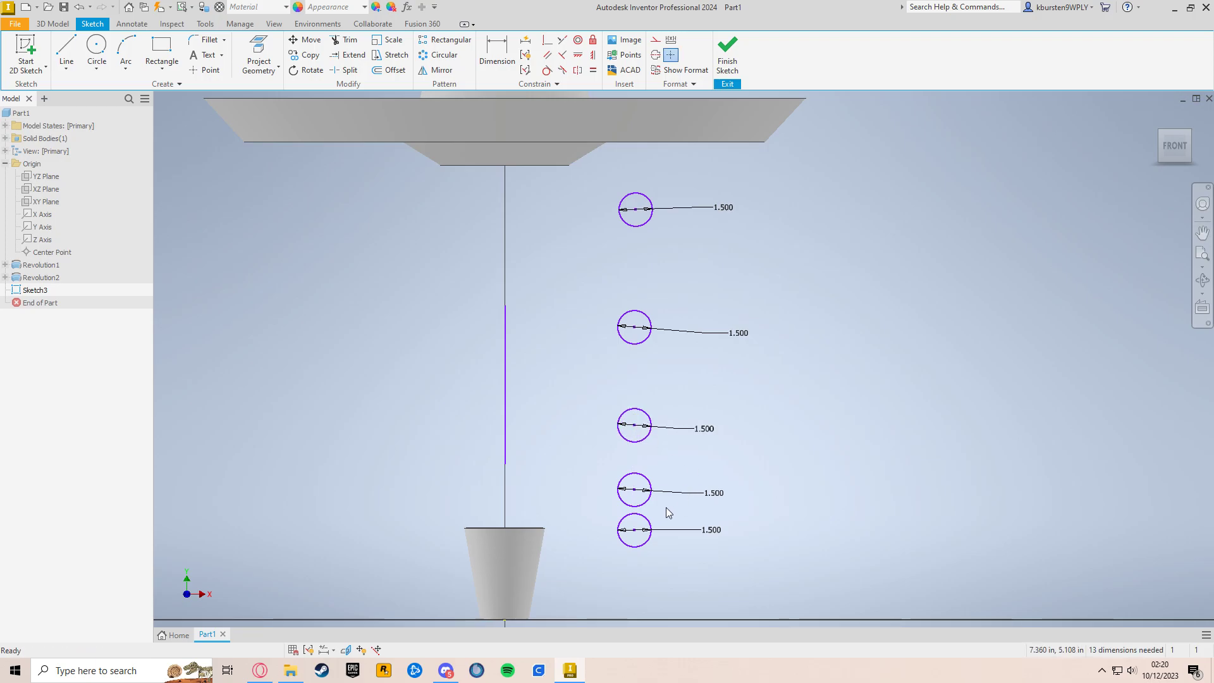
pyautogui.moveTo(636, 491); pyautogui.dragTo(636, 486)
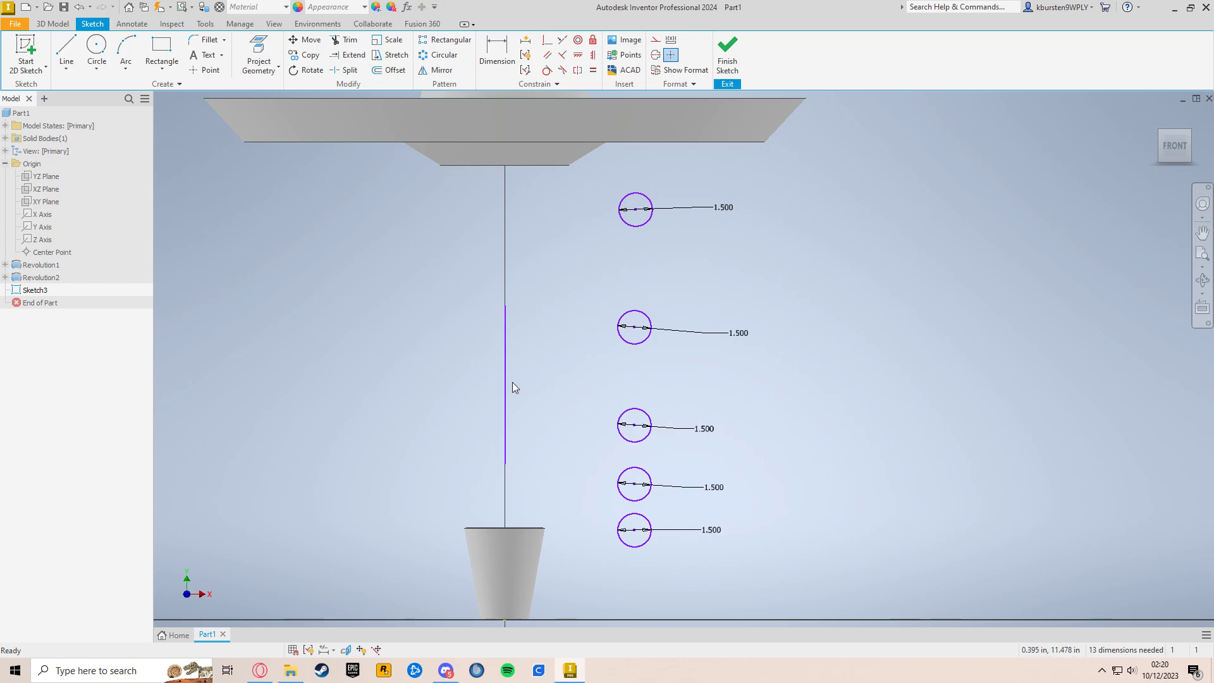
pyautogui.click(722, 74)
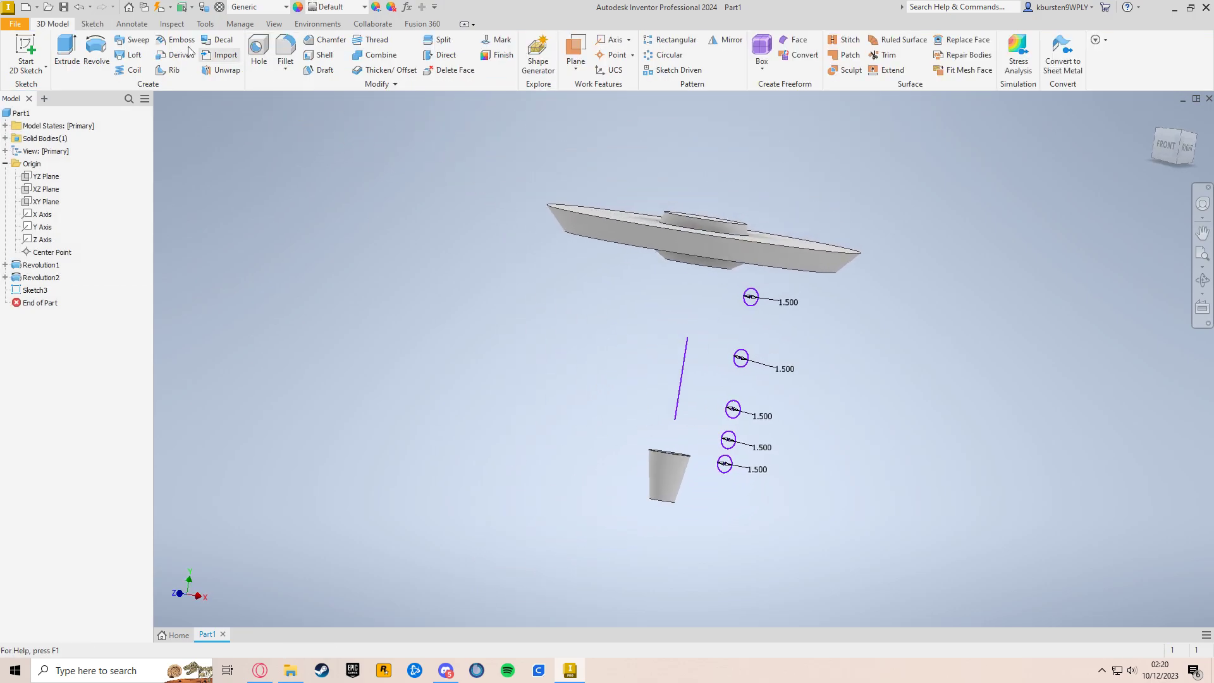
# Step: Revolve all five circles 360 degrees about the vertical sketch line, joining the rings to the existing body
pyautogui.click(1157, 117)
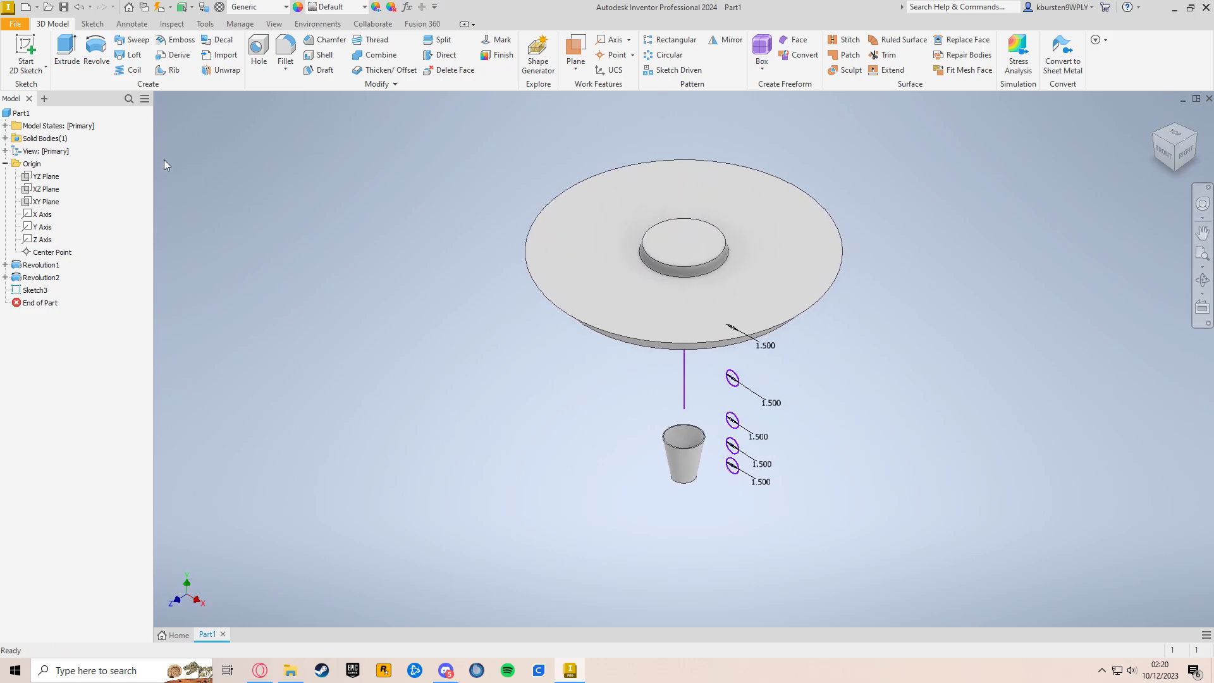
pyautogui.click(97, 58)
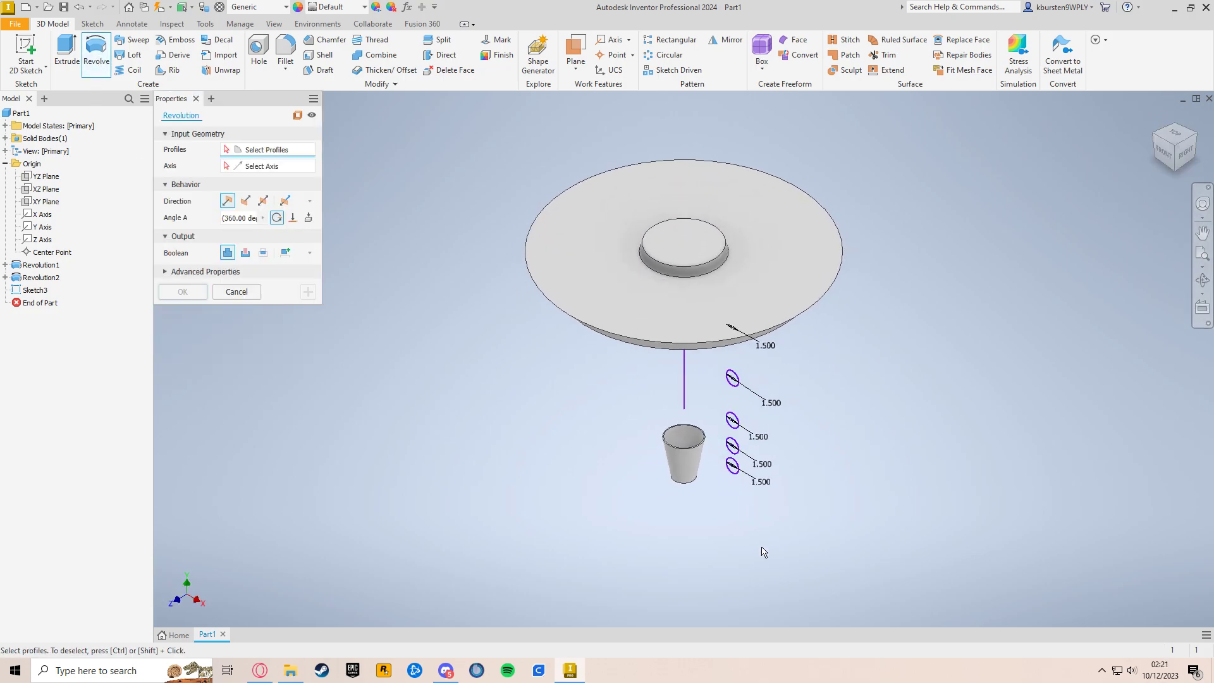
pyautogui.scroll(4, 822, 468)
pyautogui.moveTo(902, 408)
pyautogui.keyDown('shift'); pyautogui.mouseDown(button='middle')
pyautogui.moveTo(879, 401)
pyautogui.moveTo(875, 382)
pyautogui.moveTo(918, 405)
pyautogui.mouseUp(button='middle'); pyautogui.keyUp('shift')
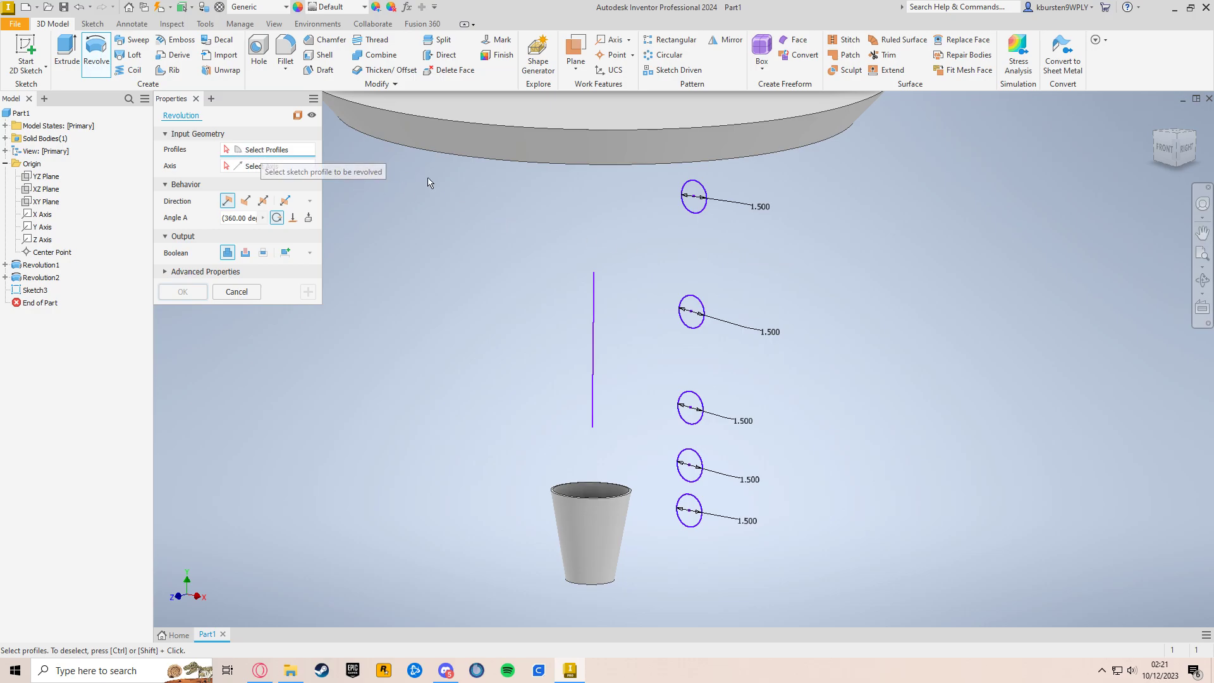
pyautogui.click(694, 197)
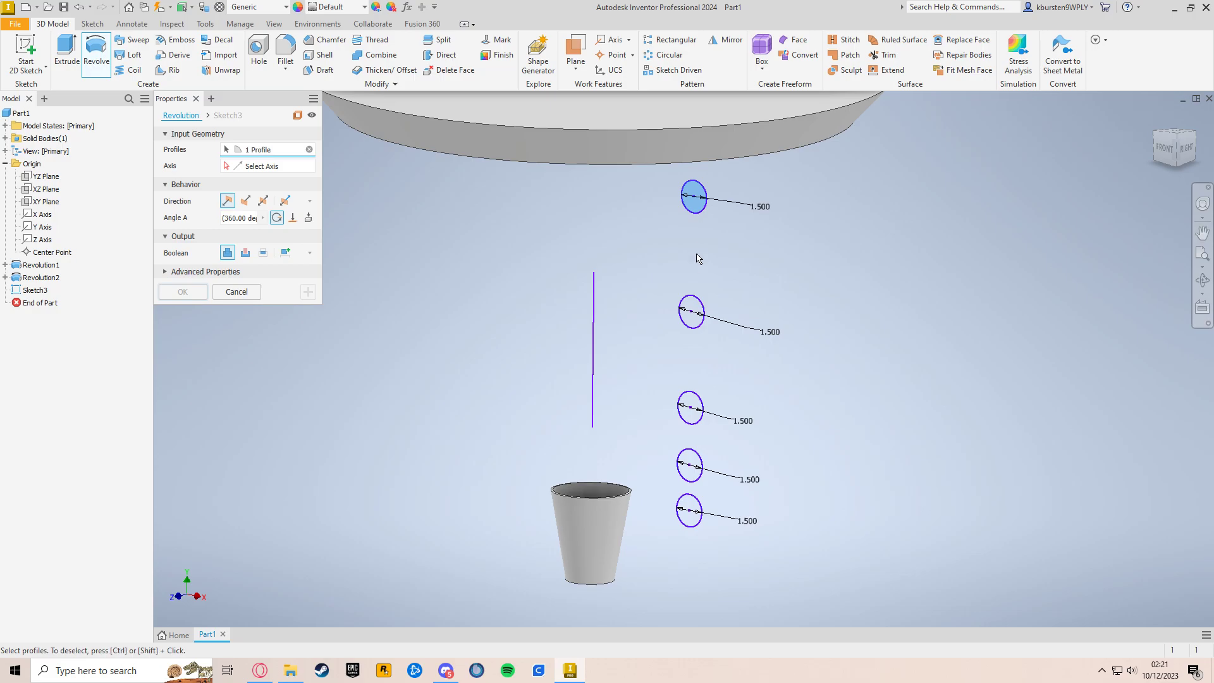
pyautogui.click(692, 312)
pyautogui.click(694, 408)
pyautogui.click(692, 467)
pyautogui.click(690, 512)
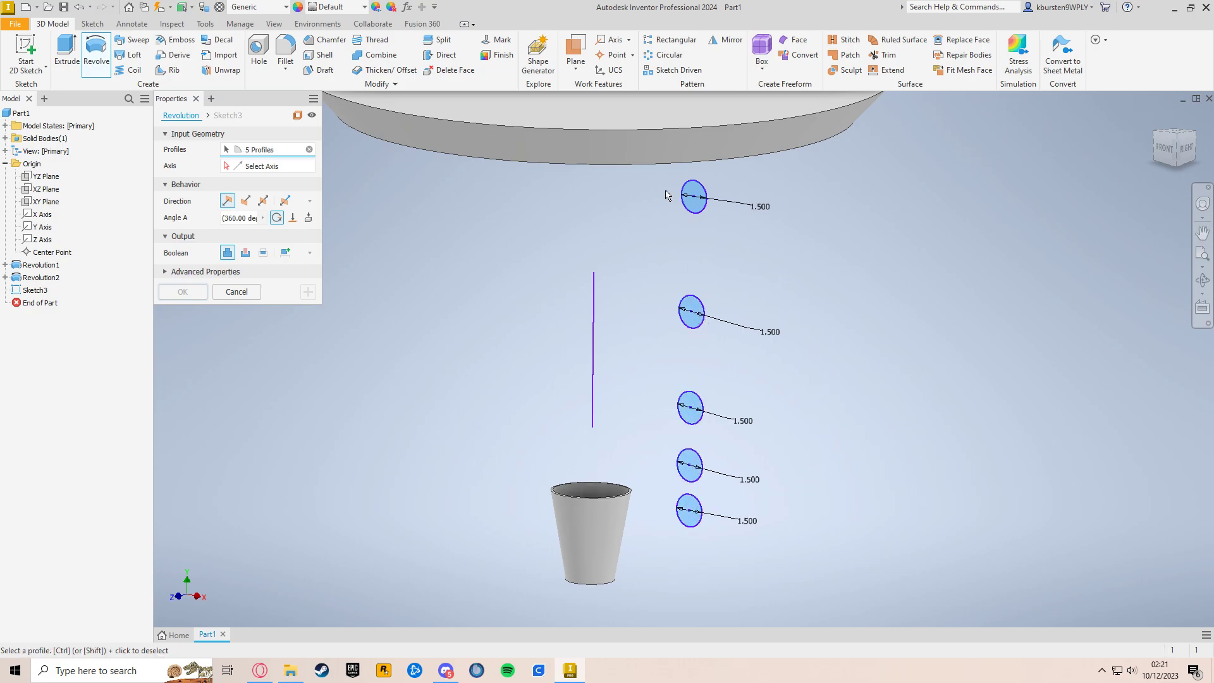
pyautogui.click(274, 168)
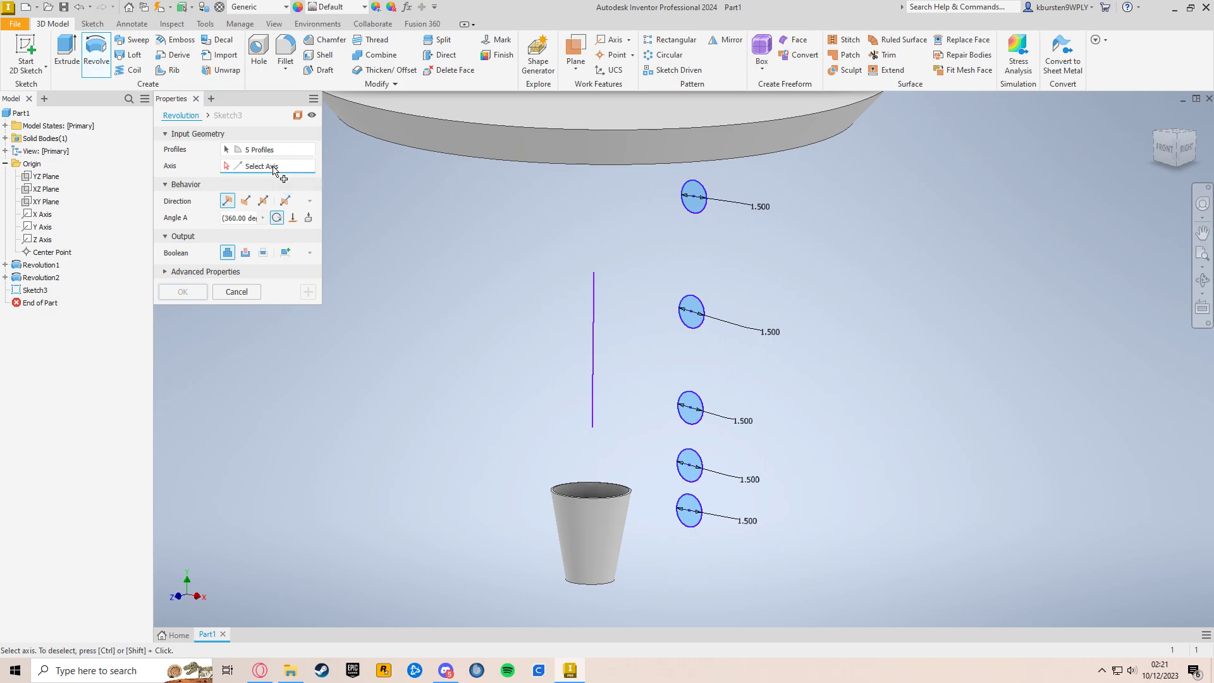
pyautogui.click(597, 333)
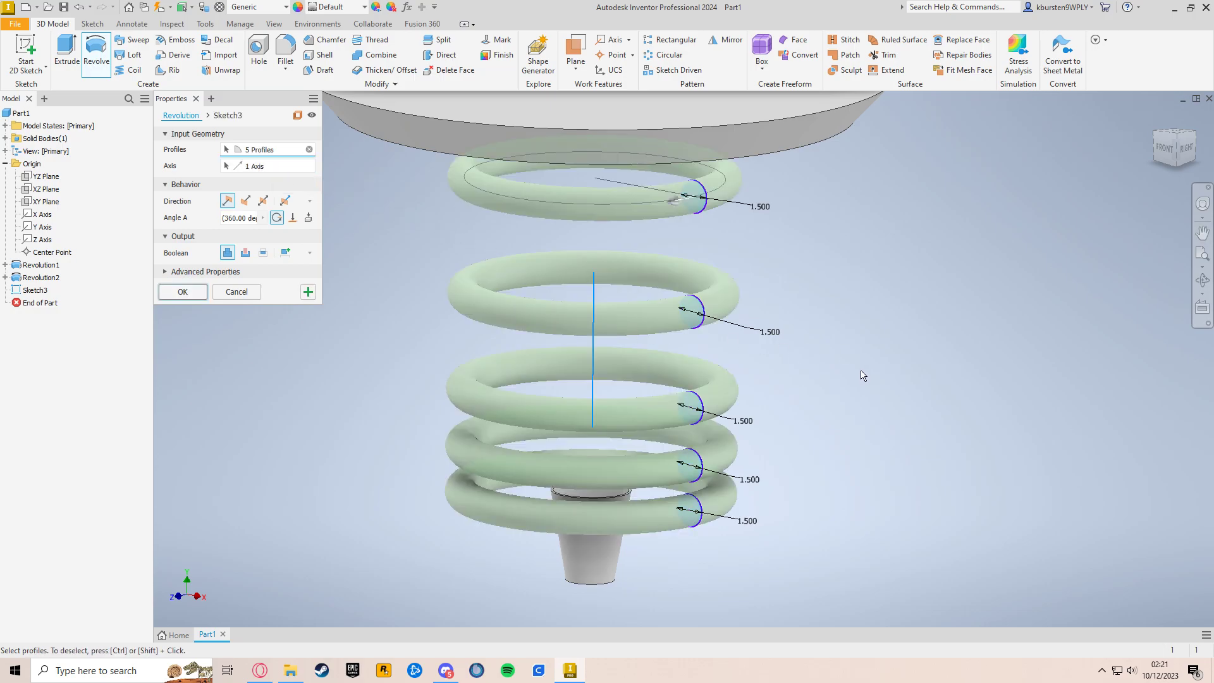
pyautogui.moveTo(860, 373); pyautogui.dragTo(876, 415, button='middle')
pyautogui.click(183, 292)
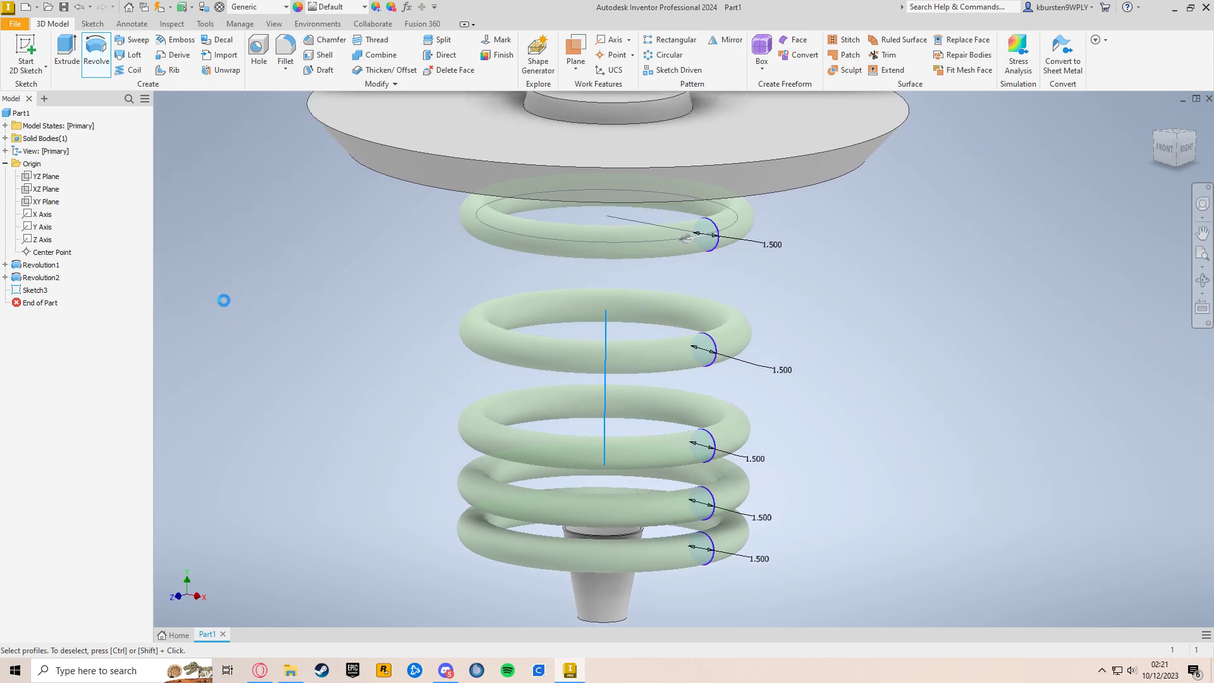
pyautogui.keyDown('shift'); pyautogui.moveTo(844, 488); pyautogui.dragTo(897, 494, button='middle'); pyautogui.keyUp('shift')
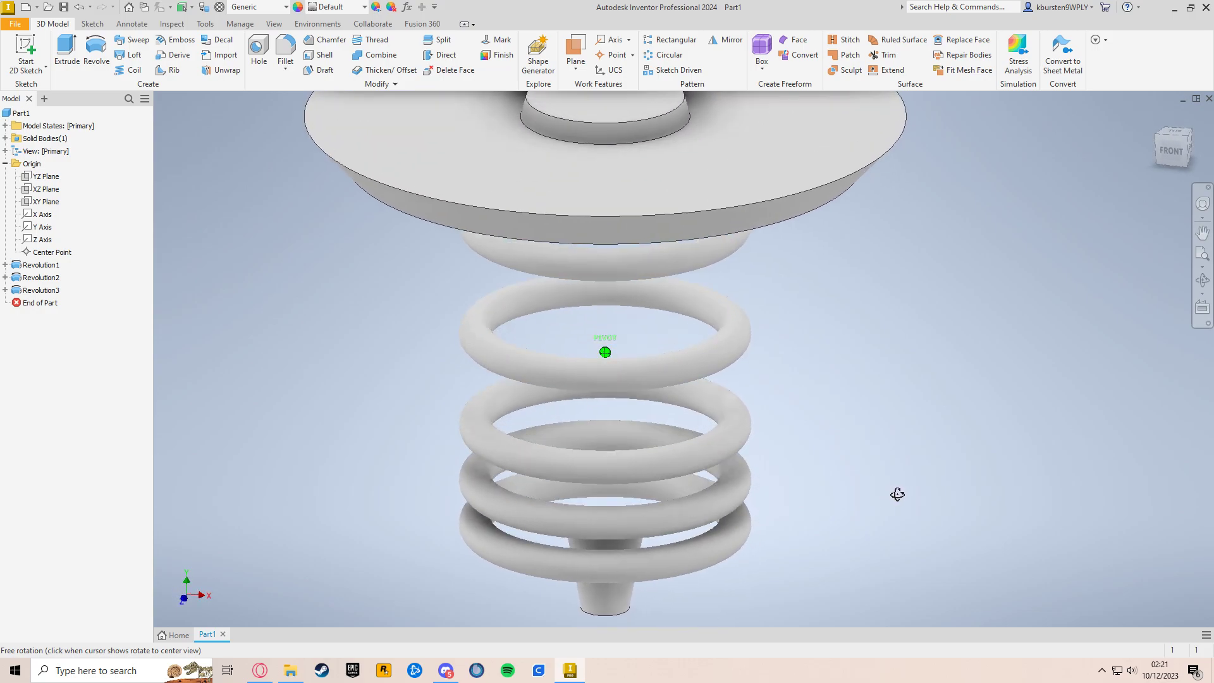
pyautogui.click(1157, 115)
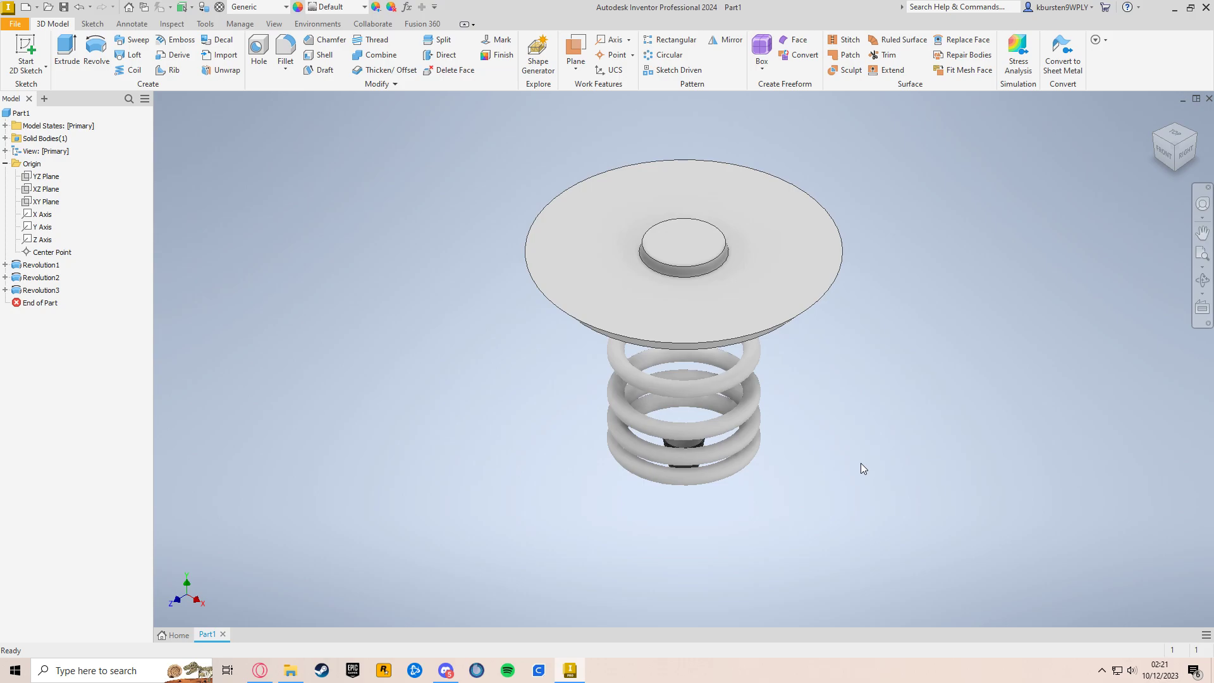
pyautogui.keyDown('shift'); pyautogui.moveTo(861, 461); pyautogui.dragTo(826, 434, button='middle'); pyautogui.keyUp('shift')
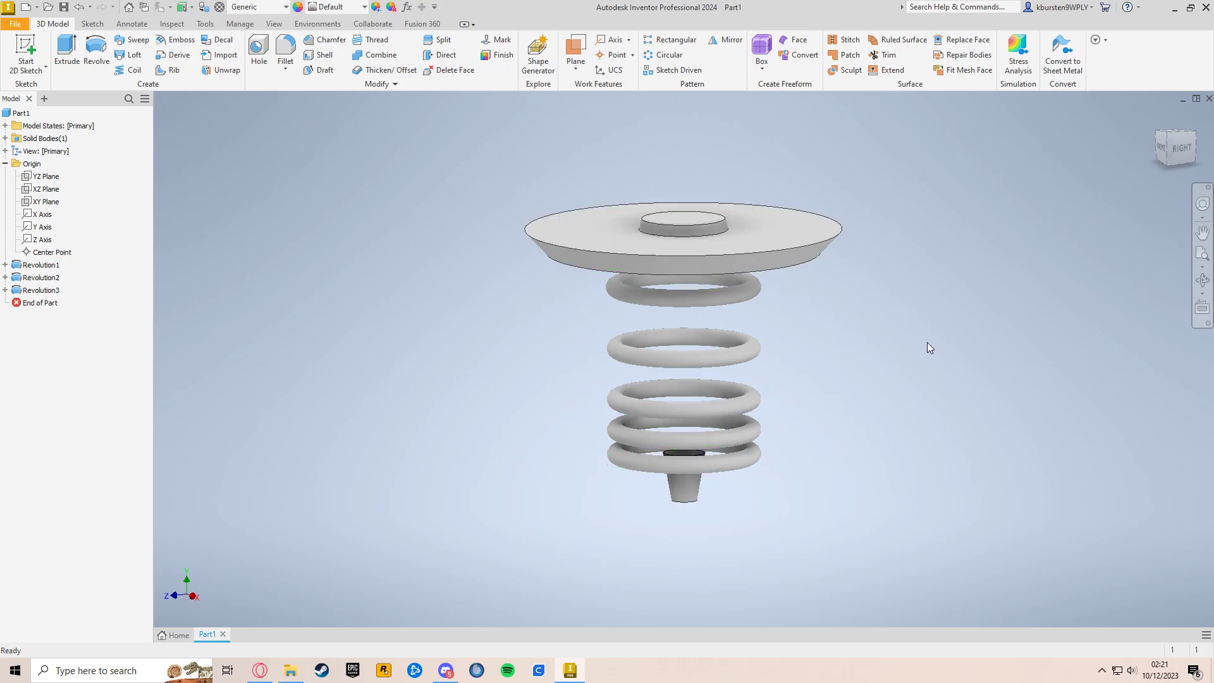
pyautogui.hotkey('alt', 'z')
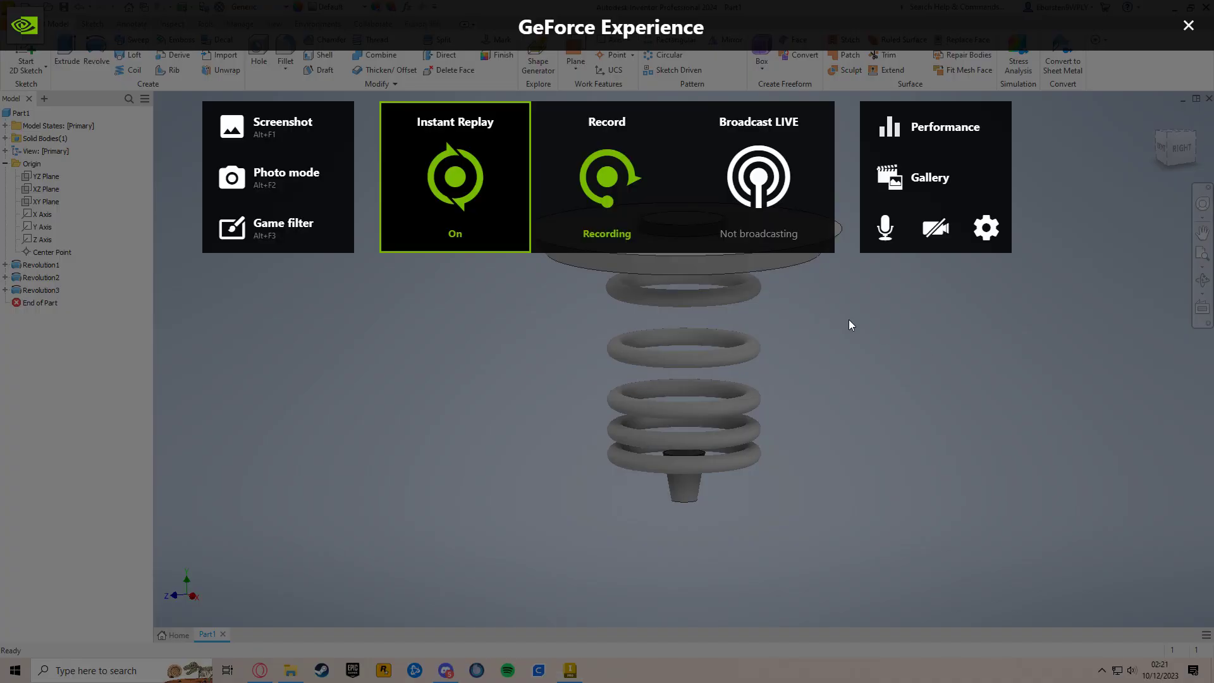